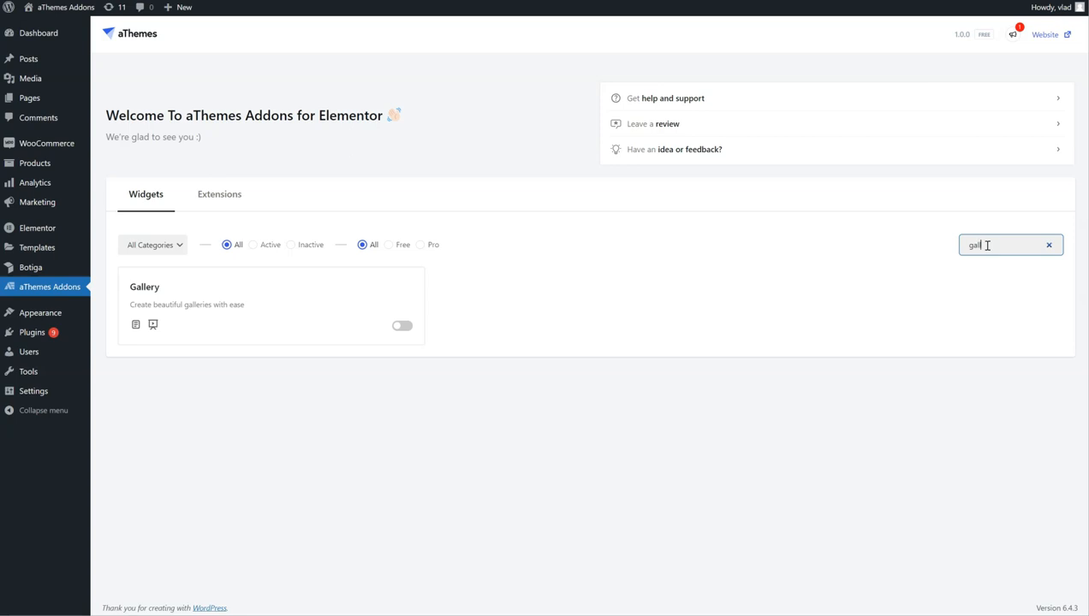
# - Activate the Gallery widget in aThemes Addons, and place a Filterable gallery on the Gallery page in the Elementor editor
pyautogui.click(402, 328)
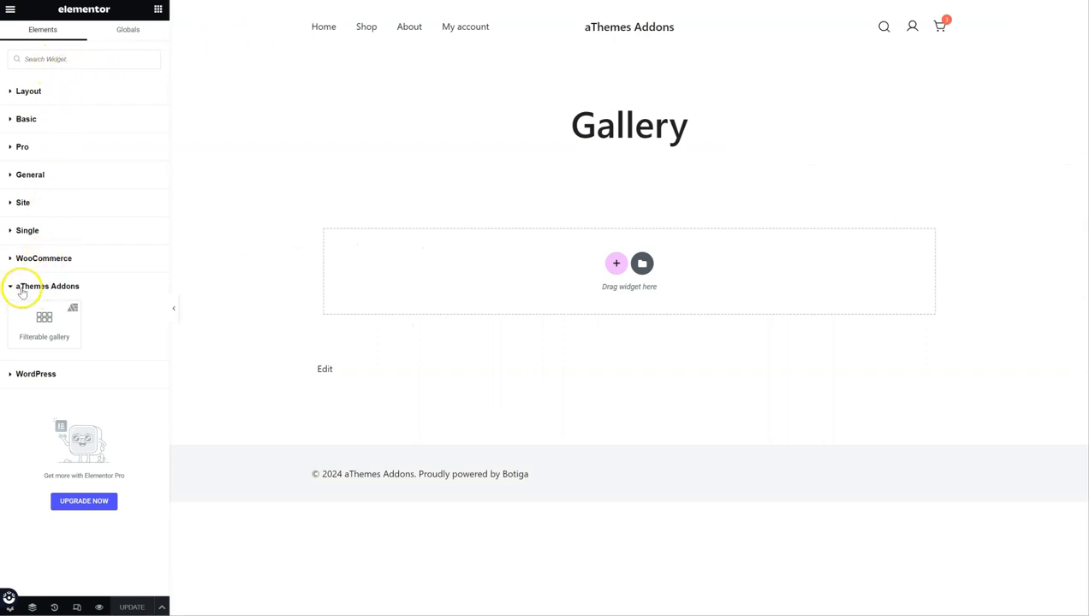
pyautogui.moveTo(29, 337); pyautogui.dragTo(453, 291)
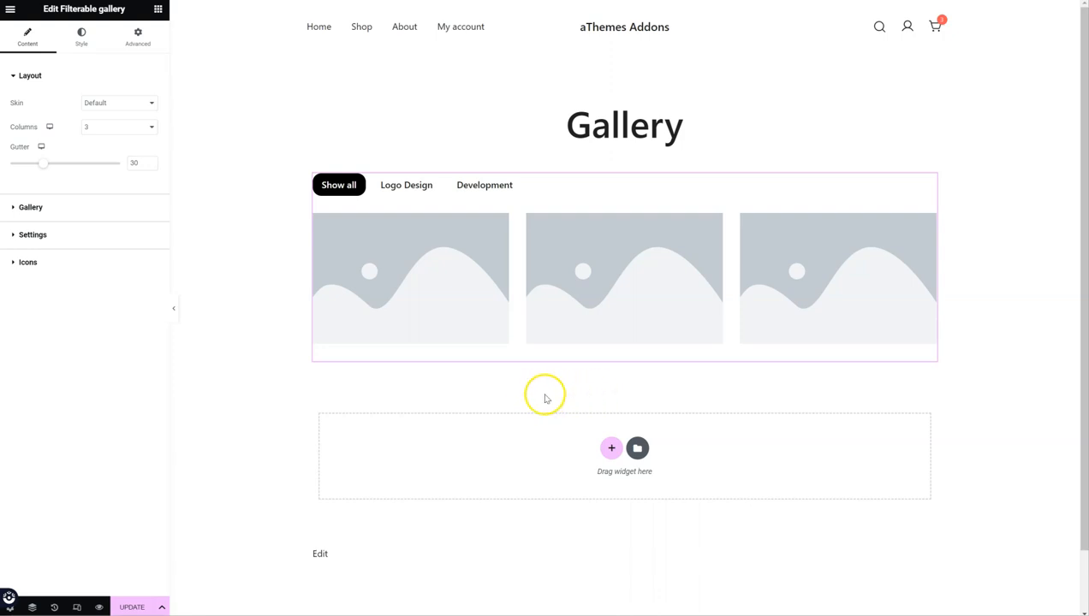
# - Preview the gallery's Logo Design and Development filters and return to showing all items
pyautogui.click(407, 186)
pyautogui.click(484, 185)
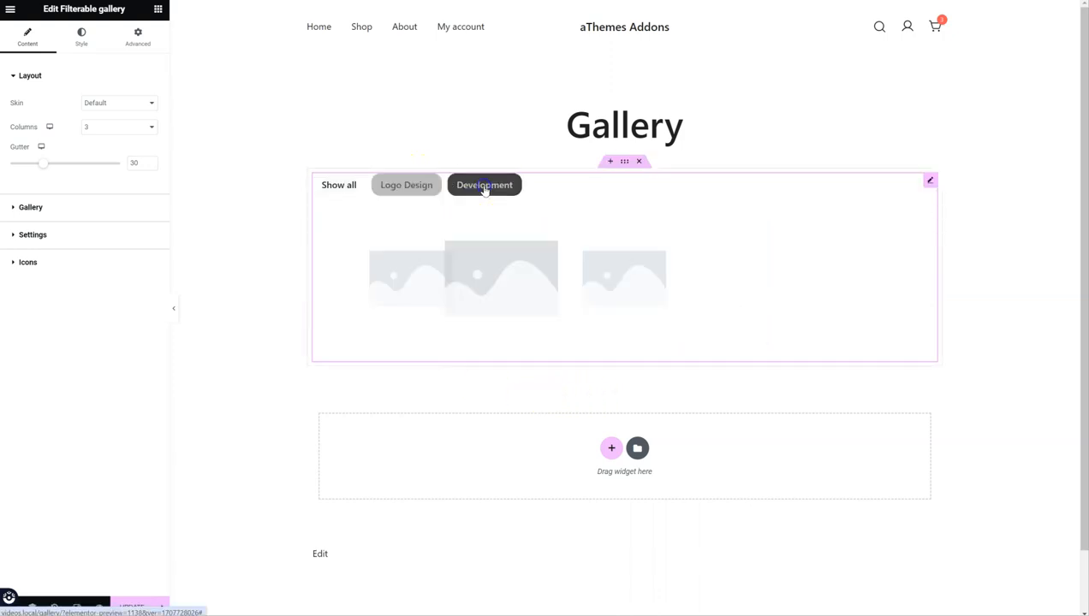
pyautogui.click(337, 186)
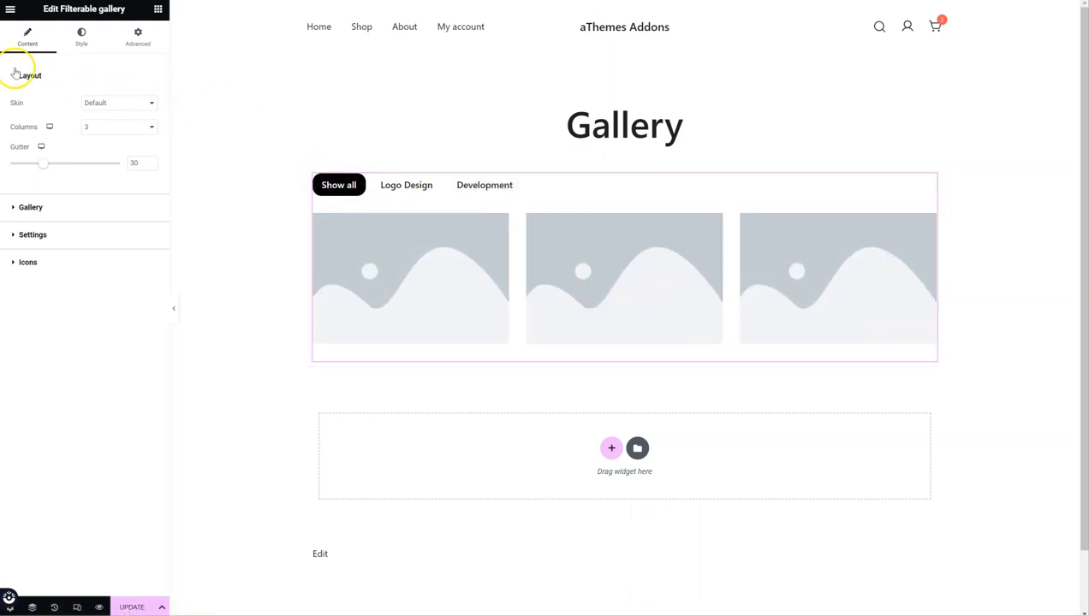
# - Try the Card skin on the filterable gallery and set the skin back to Default
pyautogui.click(108, 103)
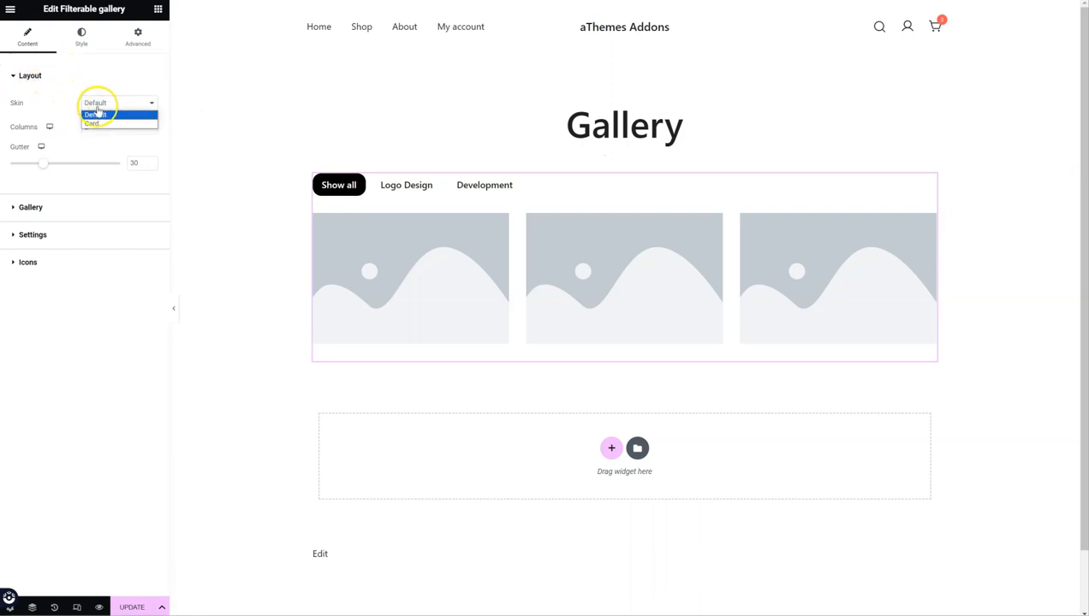
pyautogui.click(100, 123)
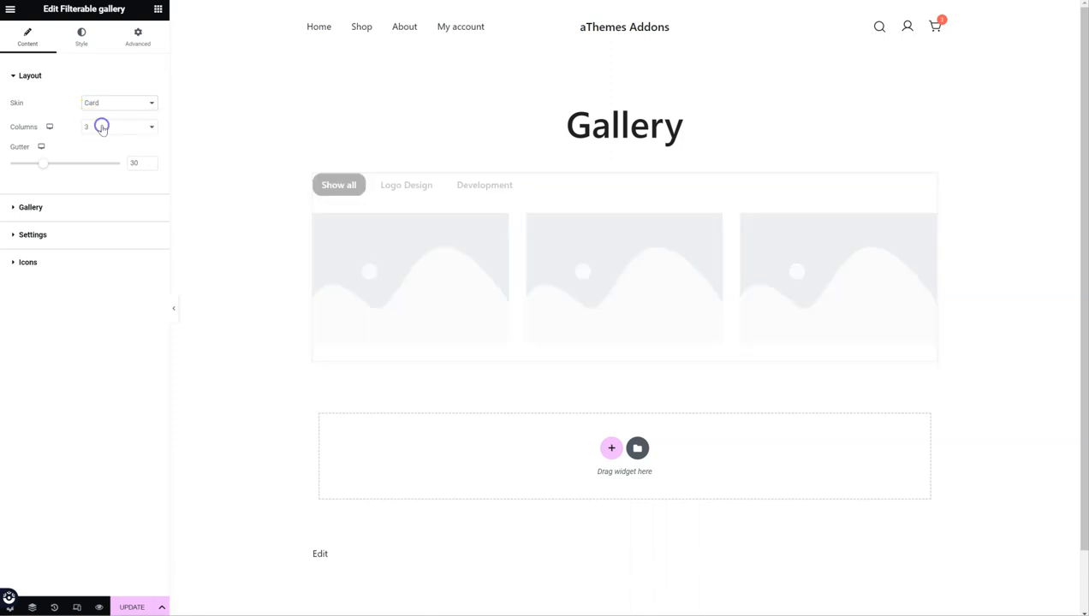
pyautogui.click(104, 104)
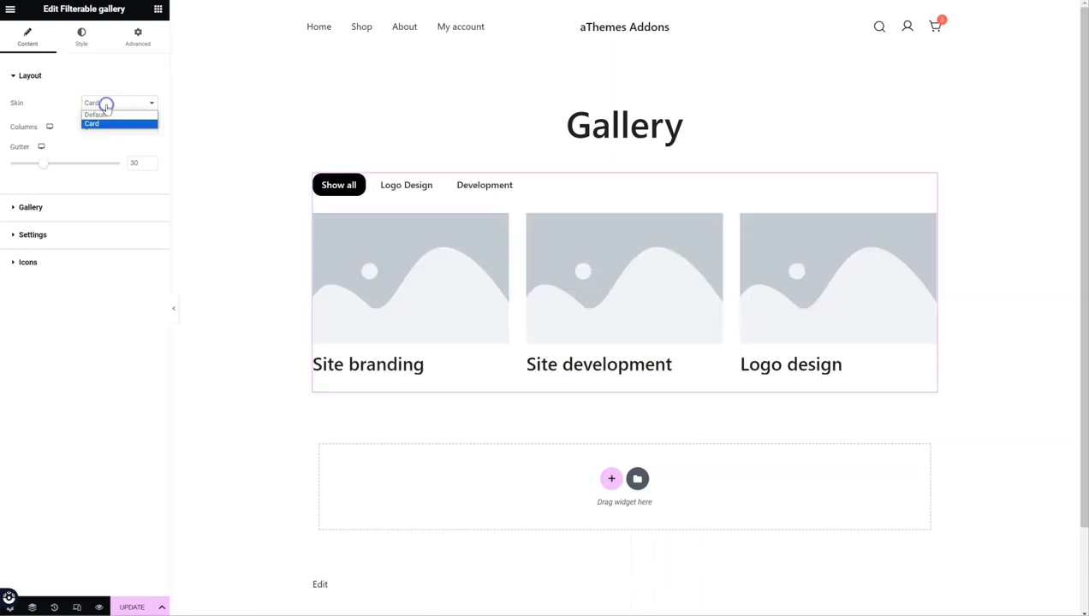
pyautogui.click(107, 113)
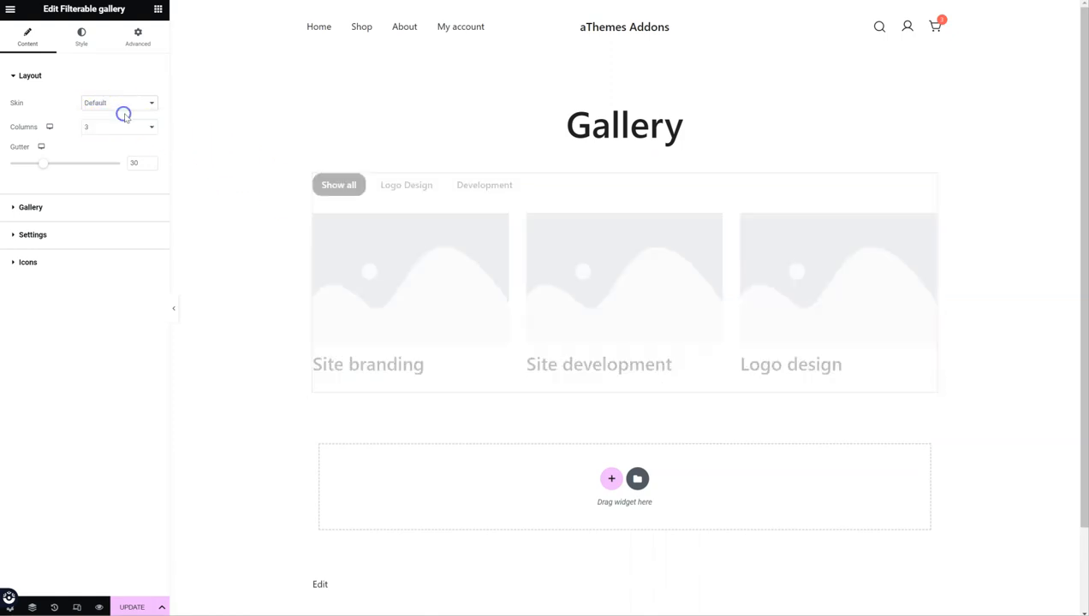
# - Try 2 columns, return the gallery layout to 3 columns, and set its gutter to 31
pyautogui.click(102, 127)
pyautogui.click(97, 147)
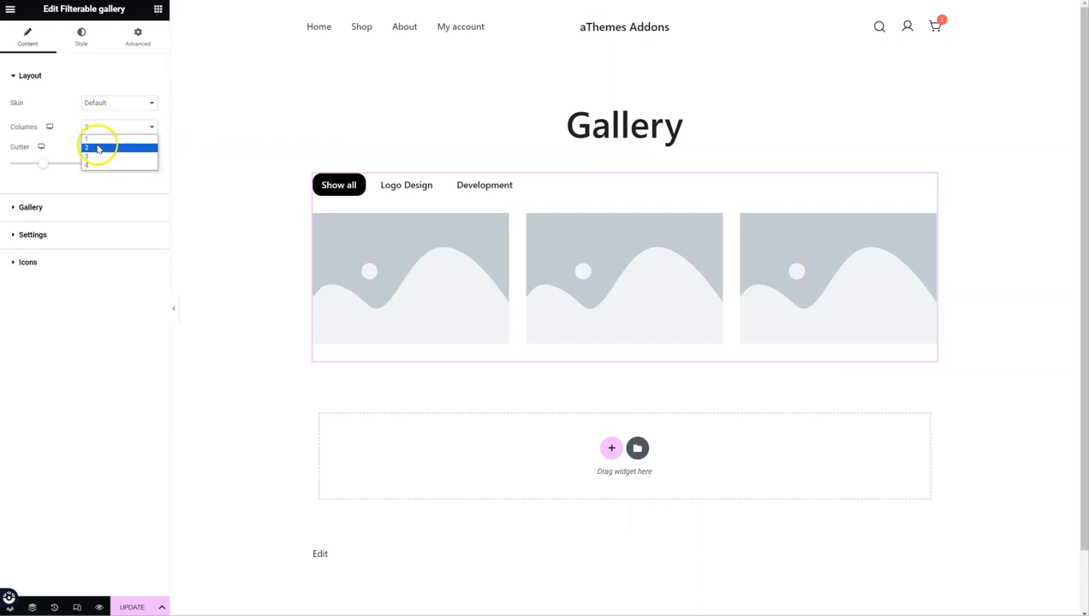
pyautogui.click(103, 128)
pyautogui.click(98, 155)
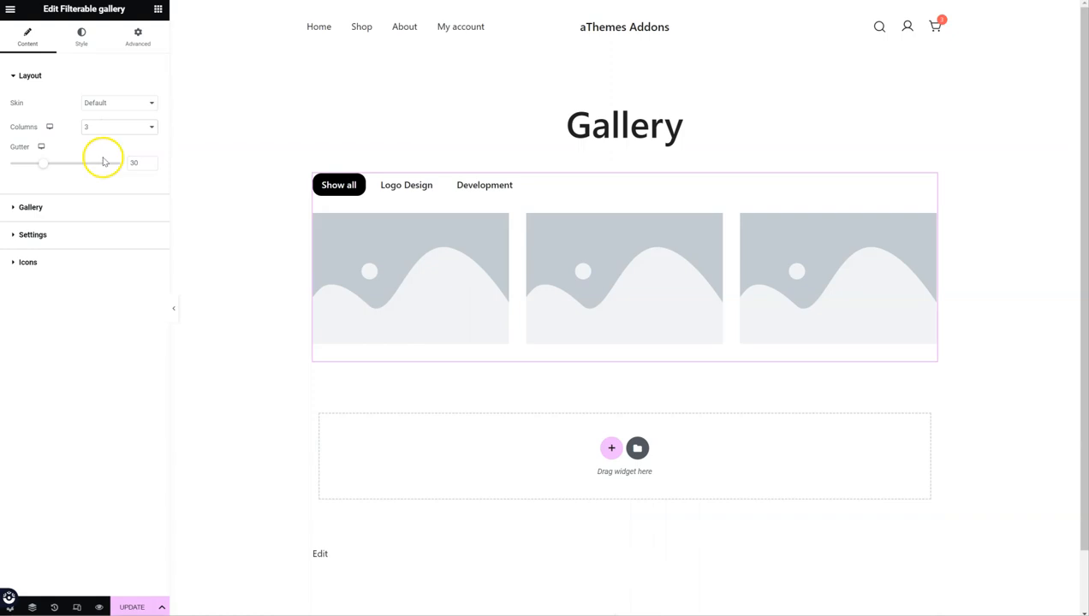
pyautogui.moveTo(47, 169)
pyautogui.mouseDown()
pyautogui.moveTo(67, 170)
pyautogui.moveTo(47, 167)
pyautogui.mouseUp()
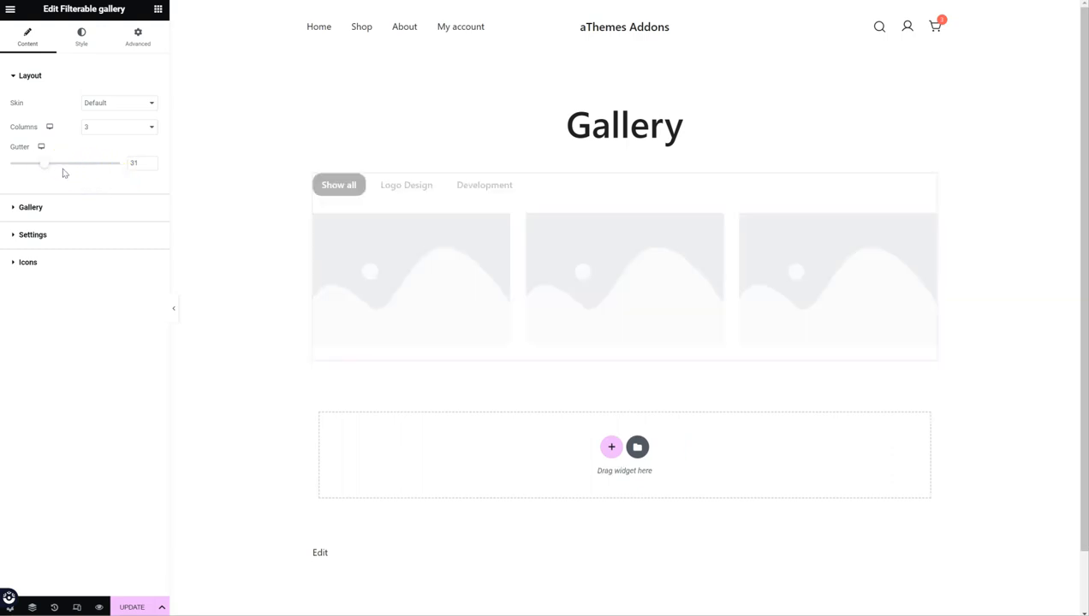
# - Reorder the gallery's items list so that Site branding comes directly after Site development
pyautogui.click(59, 207)
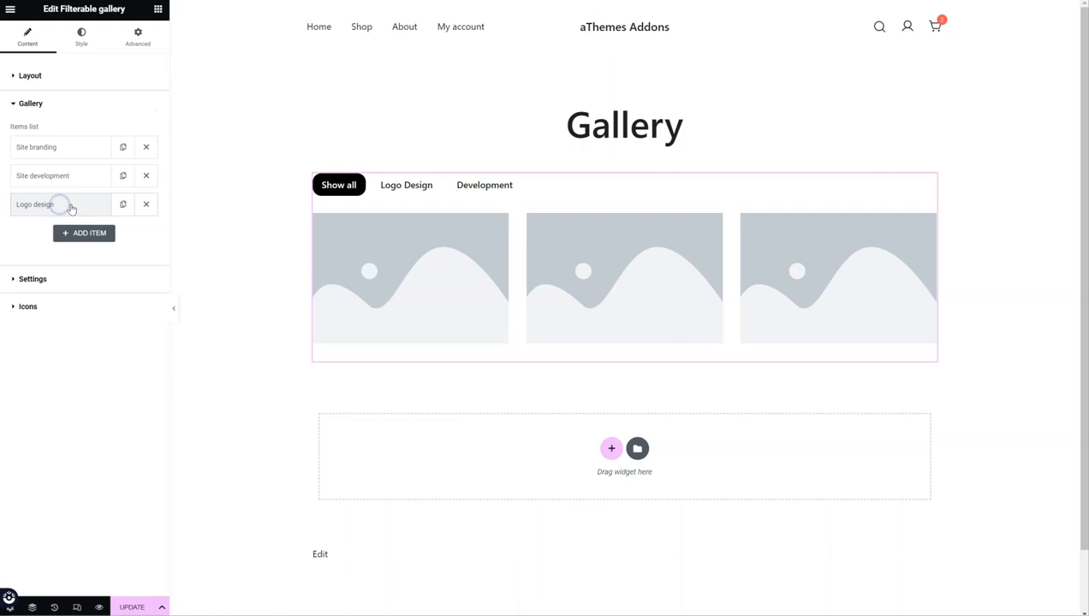
pyautogui.click(75, 147)
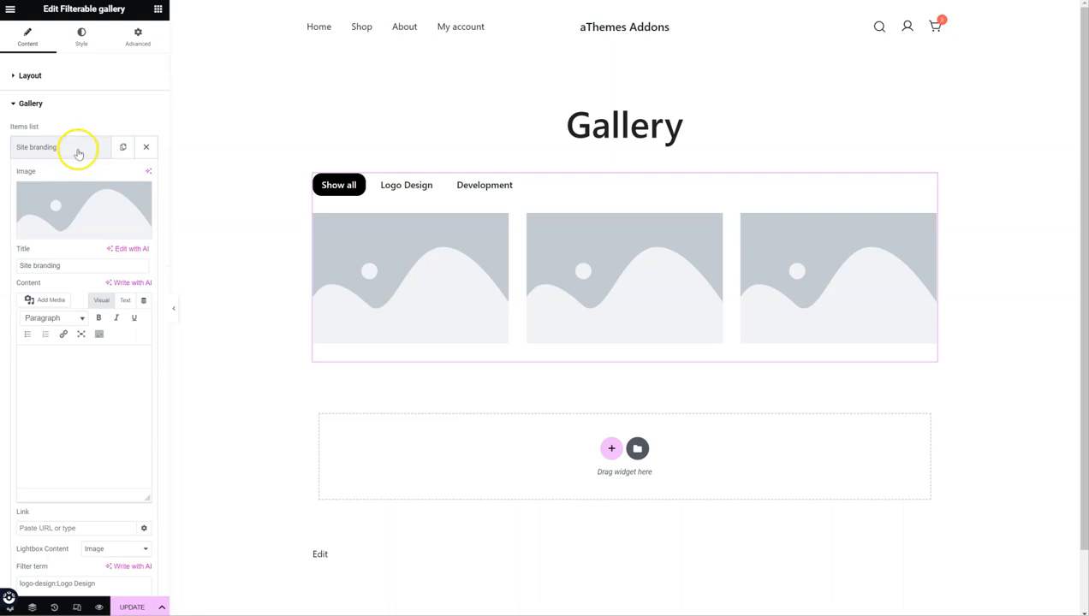
pyautogui.click(73, 149)
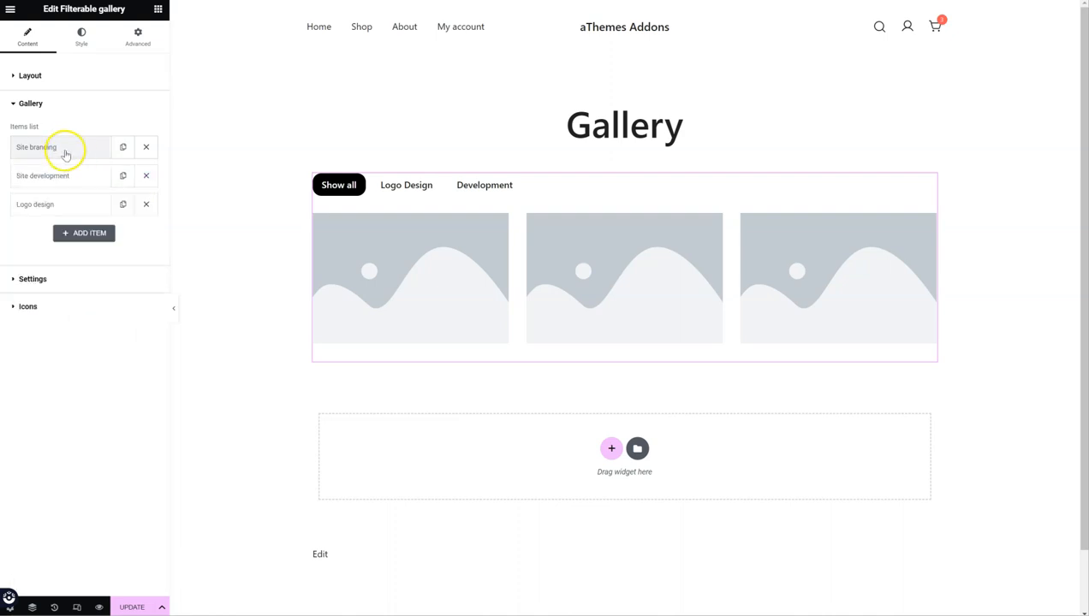
pyautogui.moveTo(65, 154); pyautogui.dragTo(68, 178)
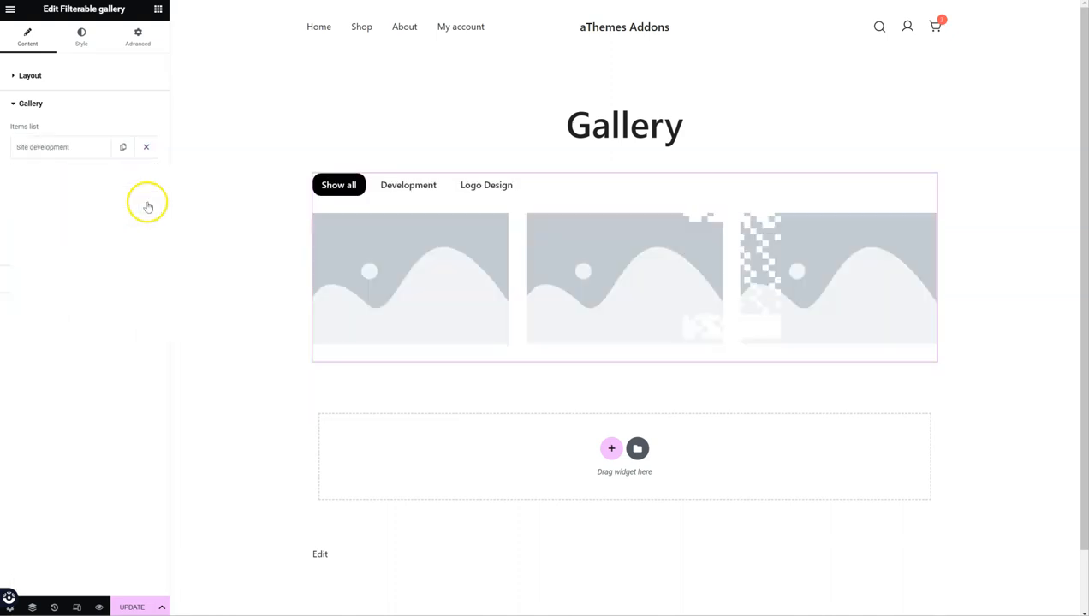
# - Set the Site development item's image to the media library photo 7r58w-rcfh8.jpg of hands holding topped crispbread
pyautogui.click(77, 157)
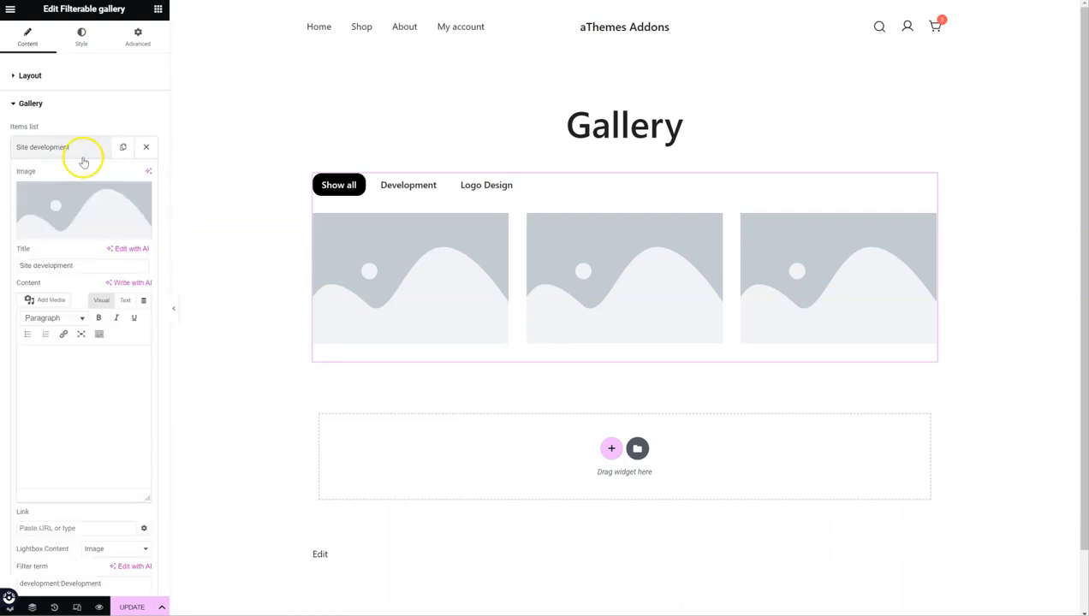
pyautogui.click(62, 202)
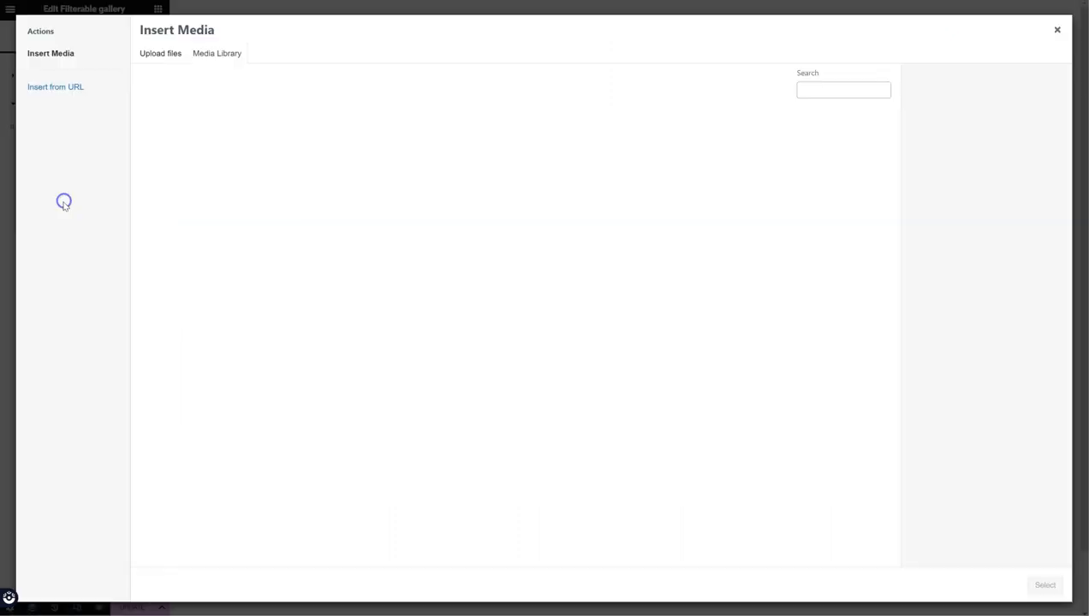
pyautogui.click(411, 224)
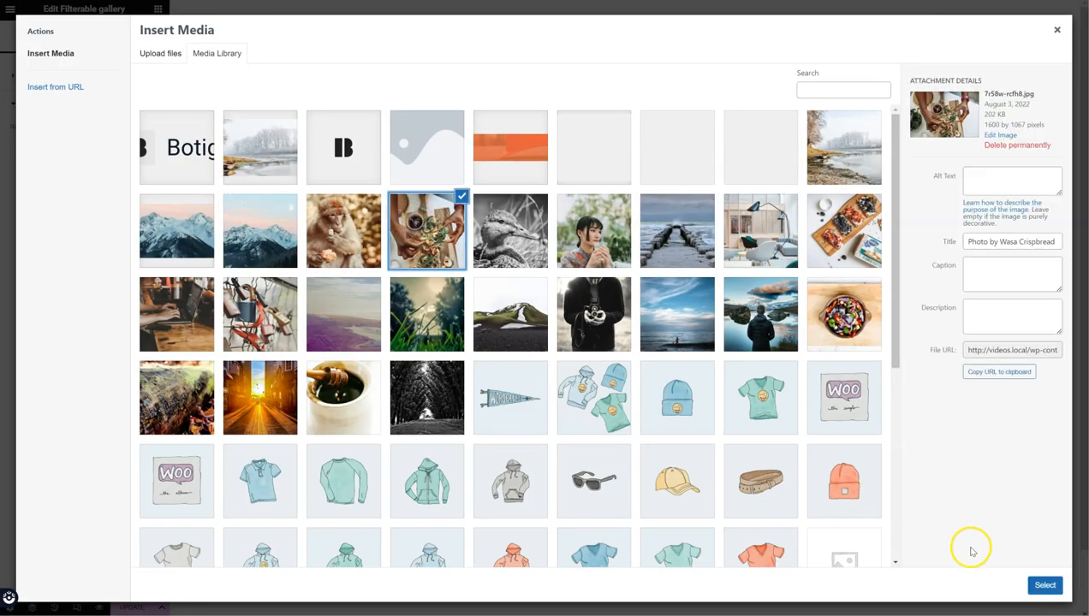
pyautogui.click(1043, 585)
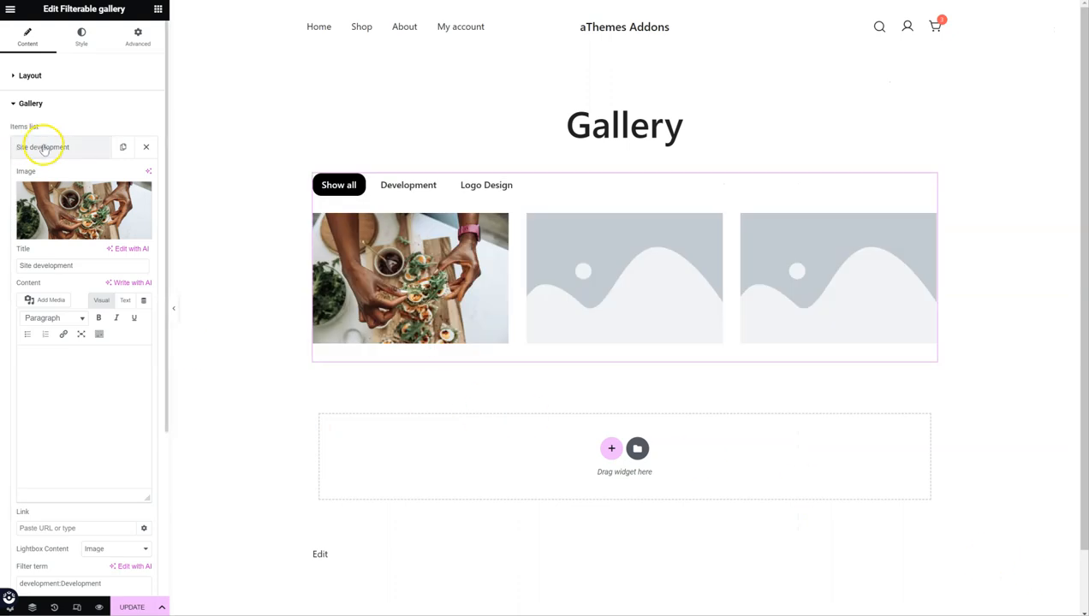
# - Set the Site development item's link to #
pyautogui.scroll(-1, 77, 212)
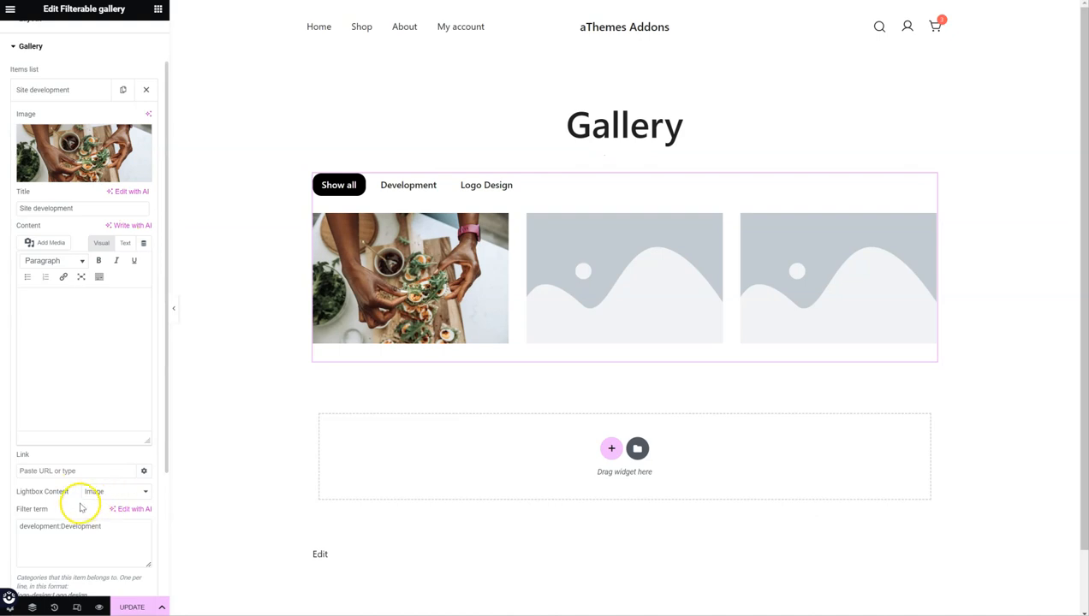
pyautogui.scroll(-1, 83, 488)
pyautogui.write('#')
# - Preview the Site development image in the lightbox and close it
pyautogui.moveTo(434, 255)
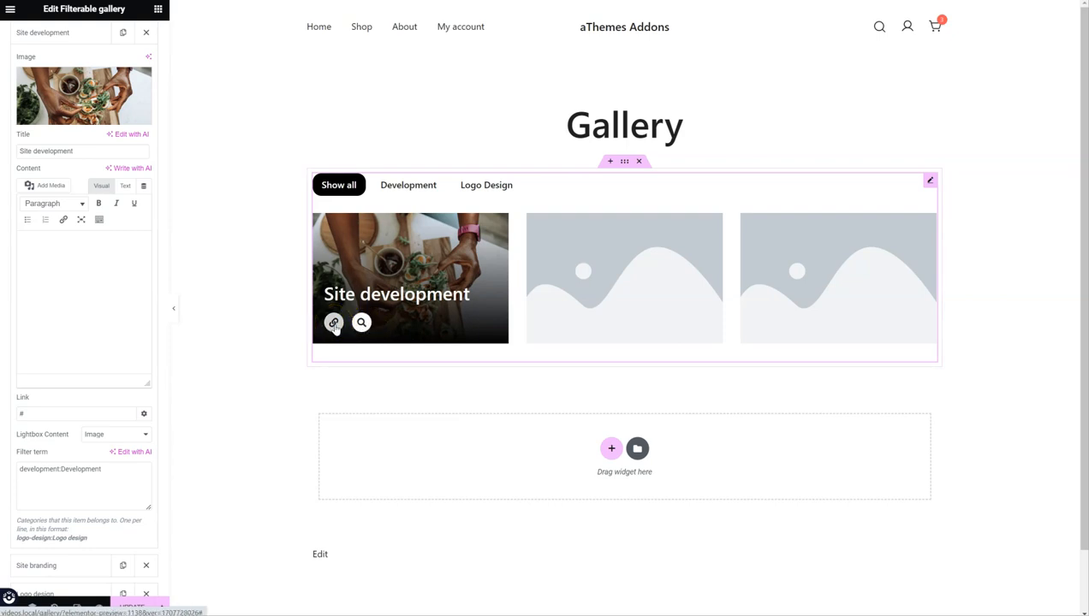
pyautogui.click(362, 323)
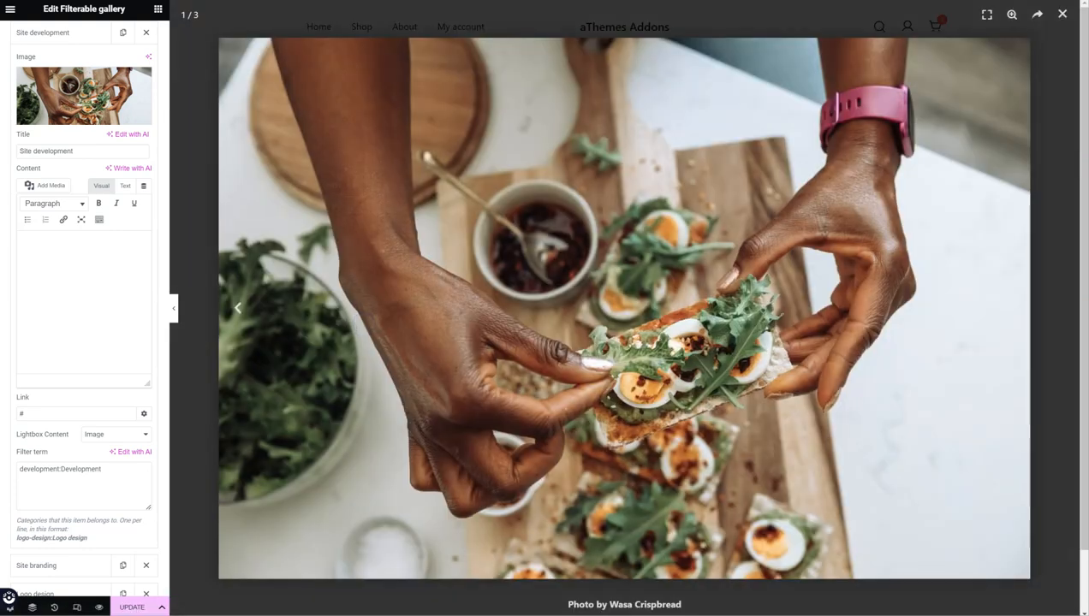
pyautogui.click(1063, 15)
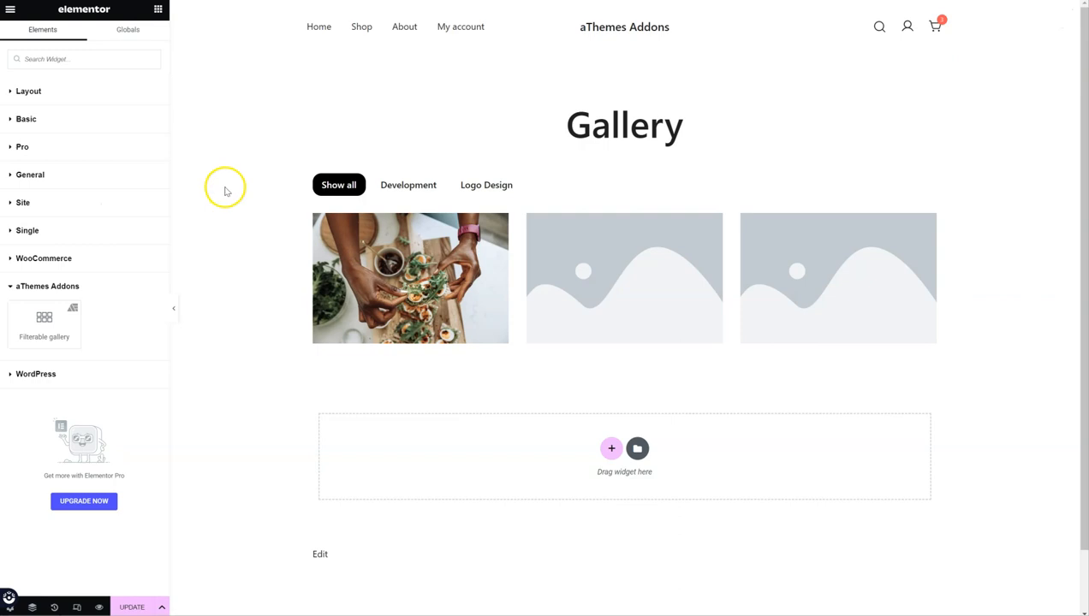
# - Reopen the filterable gallery's Site development item for editing, down to its lightbox and filter options
pyautogui.click(929, 179)
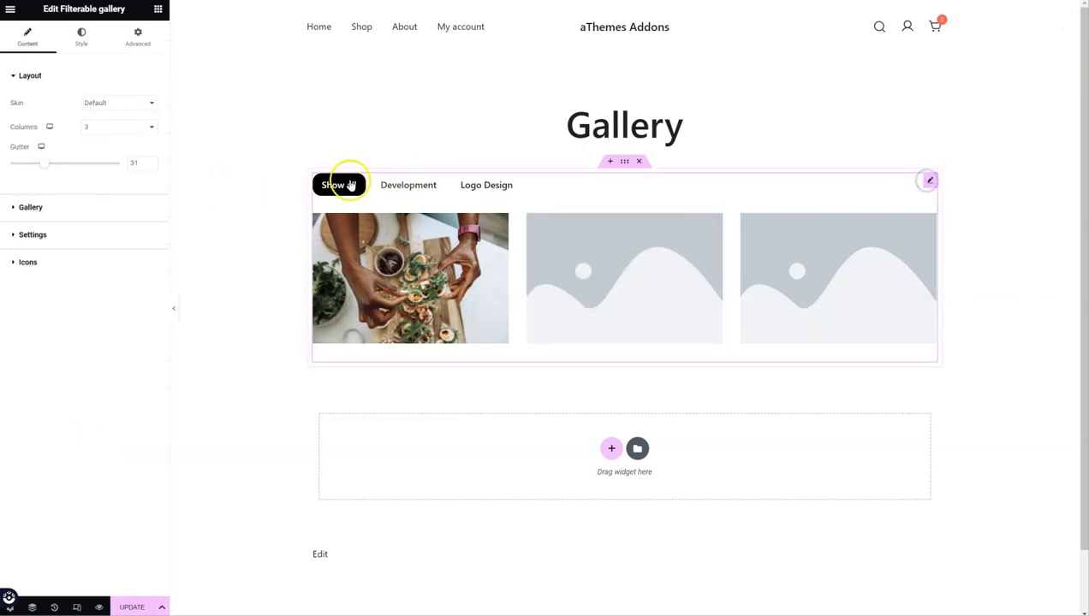
pyautogui.click(58, 206)
pyautogui.click(92, 146)
pyautogui.scroll(-3, 99, 196)
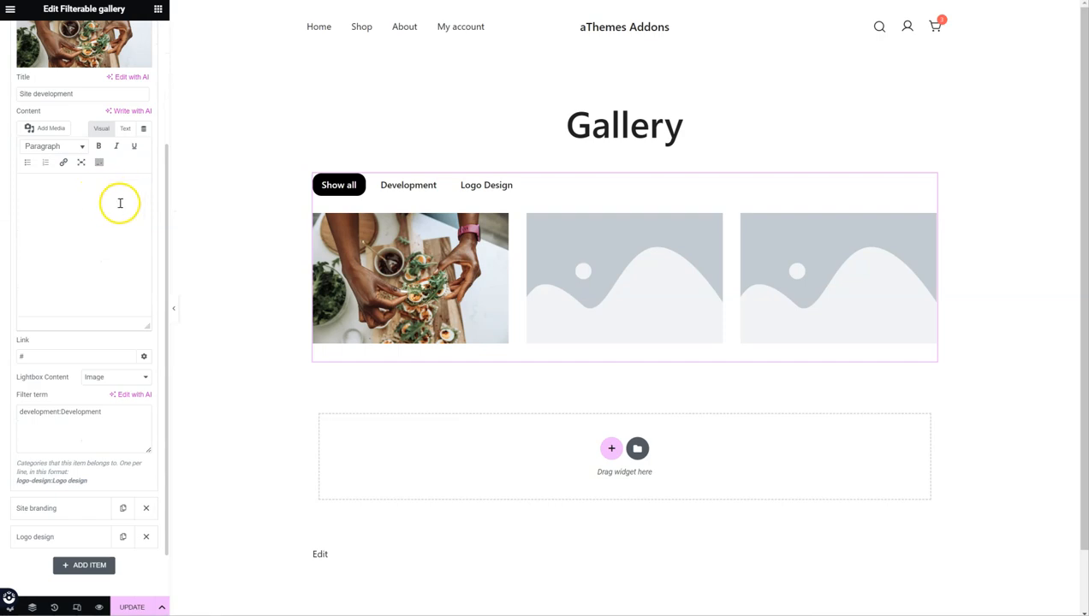
# - Try Video as the Site development item's lightbox content and set it back to Image
pyautogui.click(109, 383)
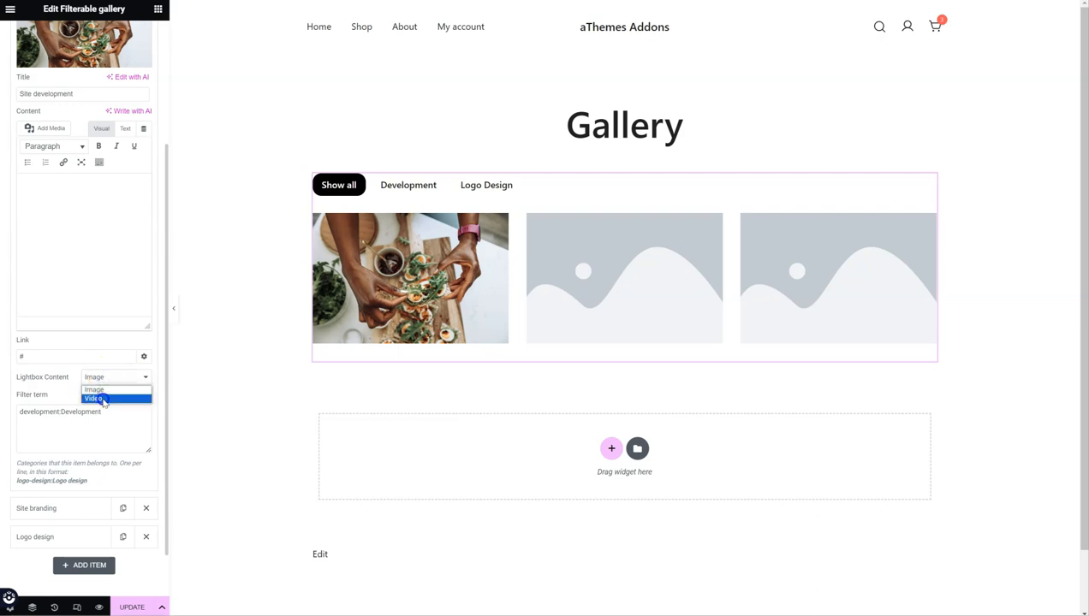
pyautogui.click(103, 400)
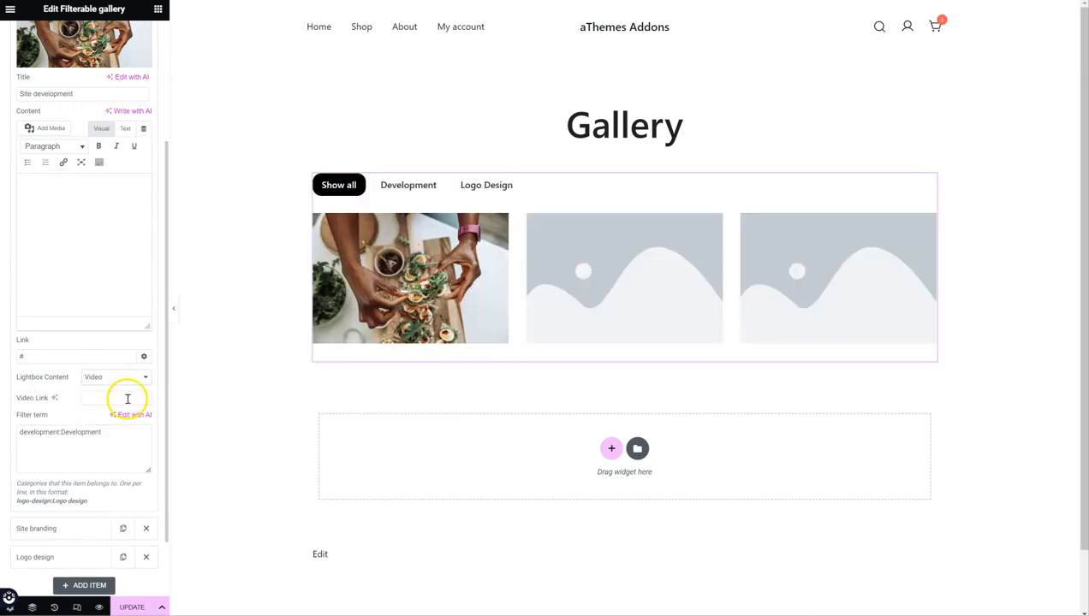
pyautogui.click(114, 377)
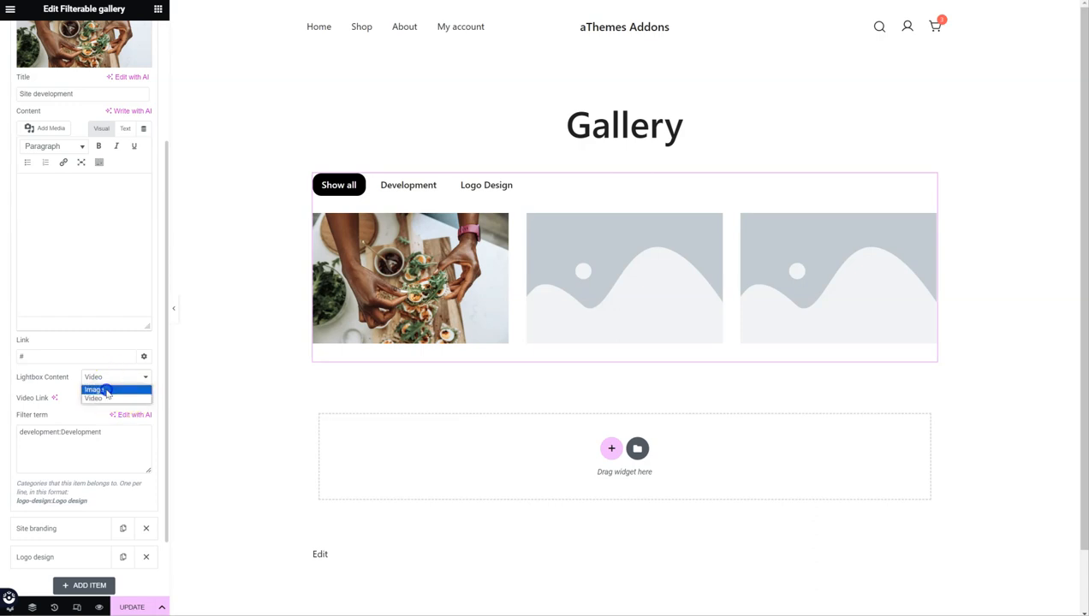
pyautogui.click(107, 390)
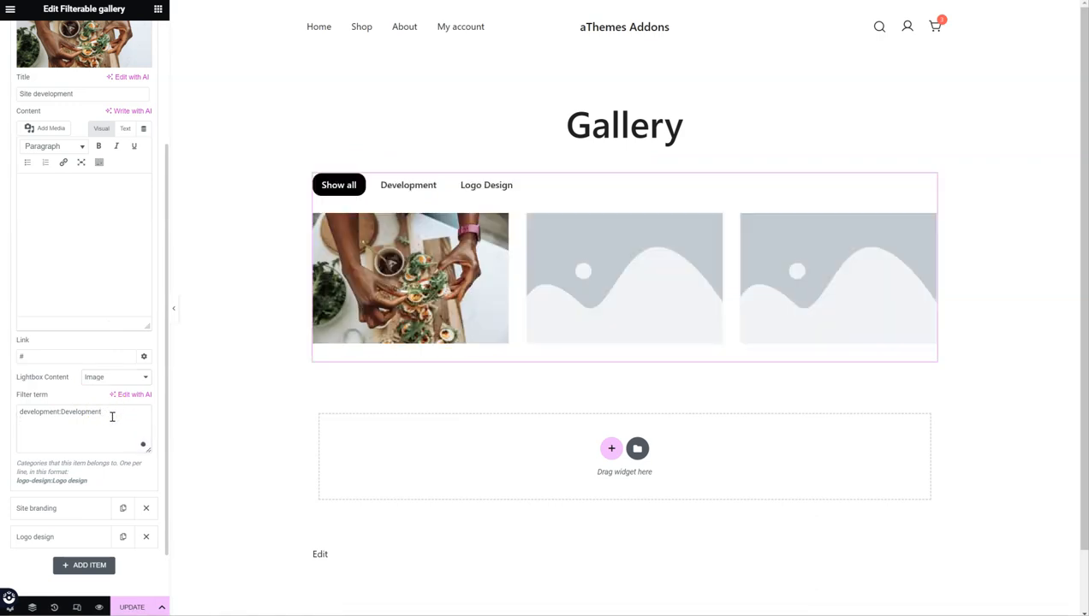
# - Add the filter term art:Art on a new line for the Site development item and test each gallery filter
pyautogui.write('art:Art')
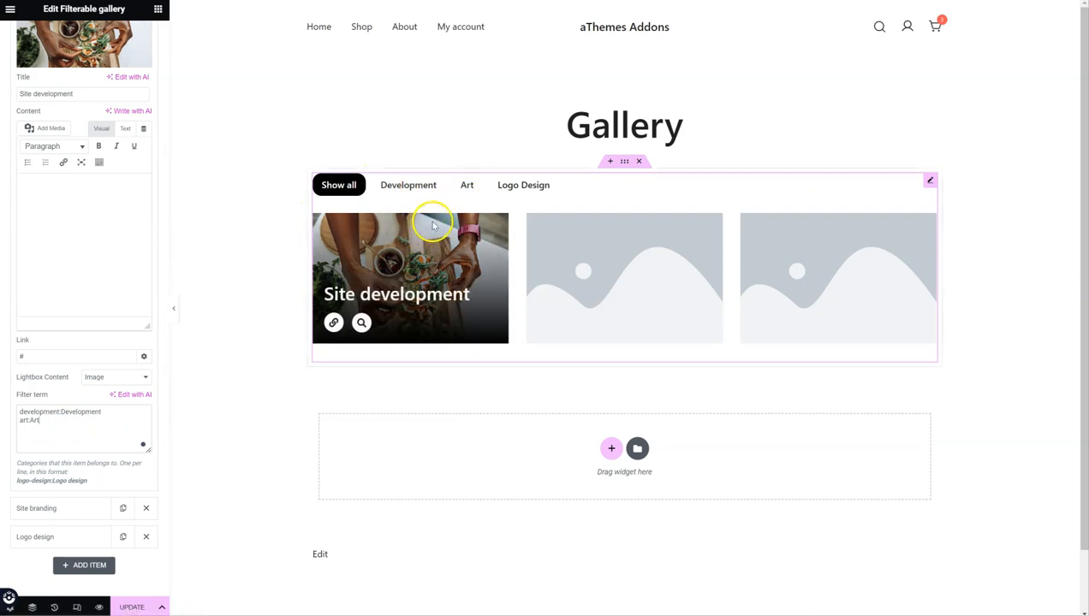
pyautogui.click(468, 188)
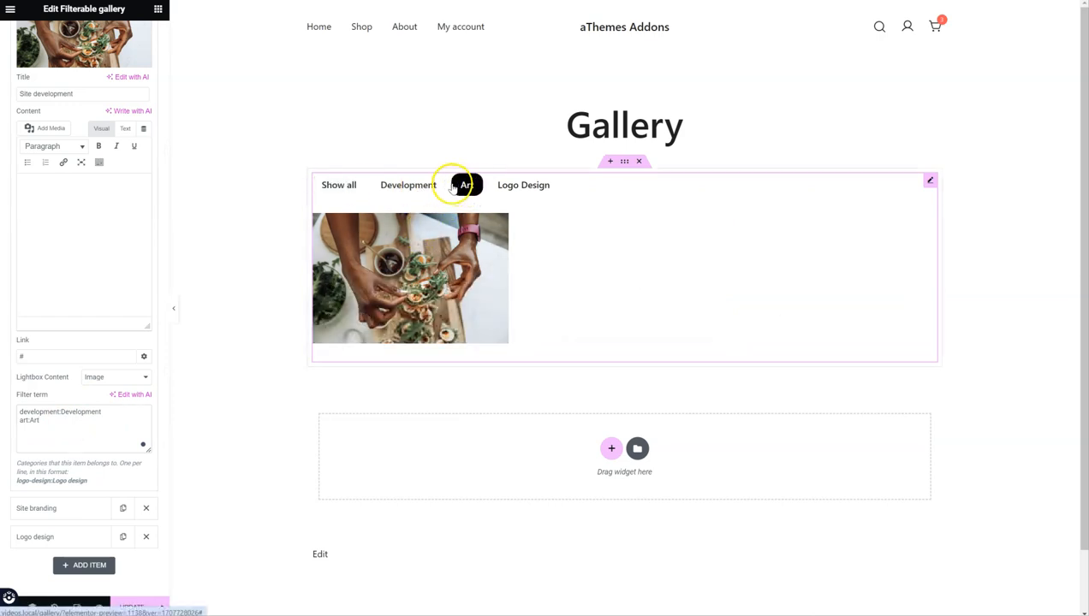
pyautogui.click(341, 185)
pyautogui.click(399, 185)
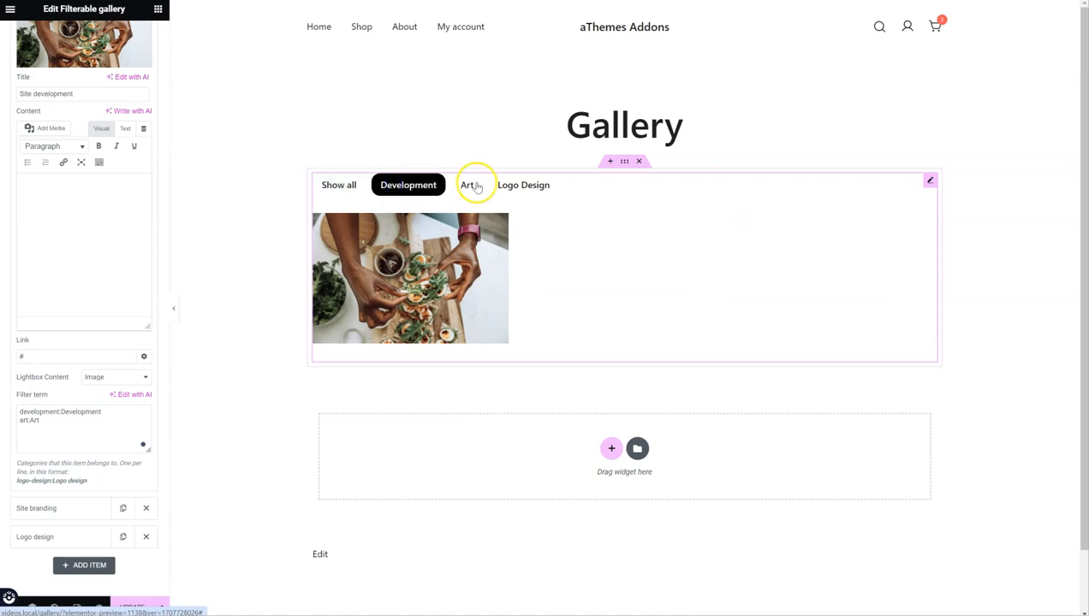
pyautogui.click(526, 185)
pyautogui.click(467, 185)
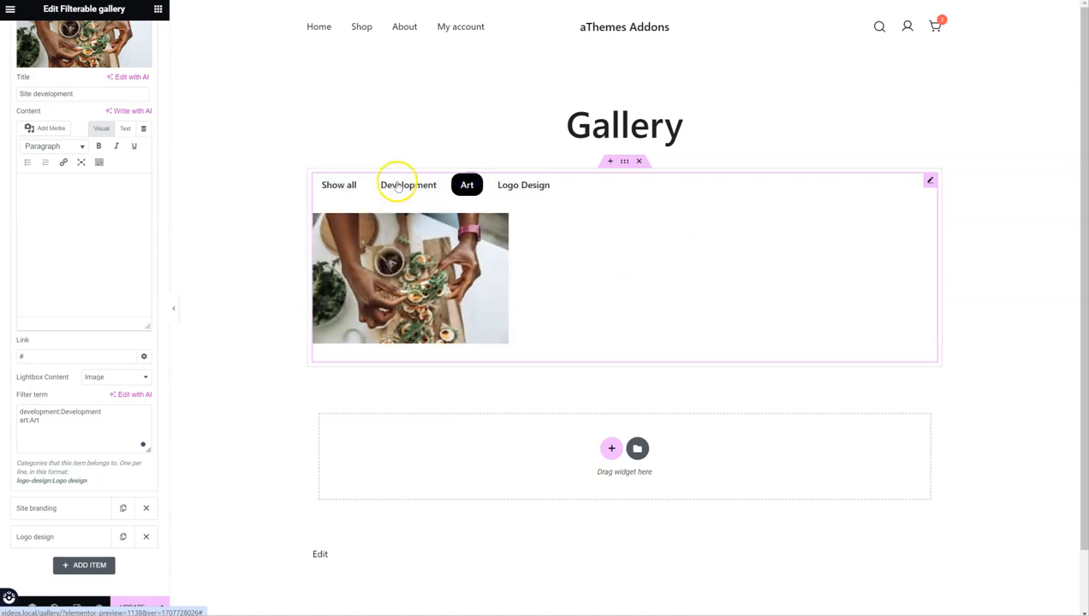
pyautogui.click(349, 186)
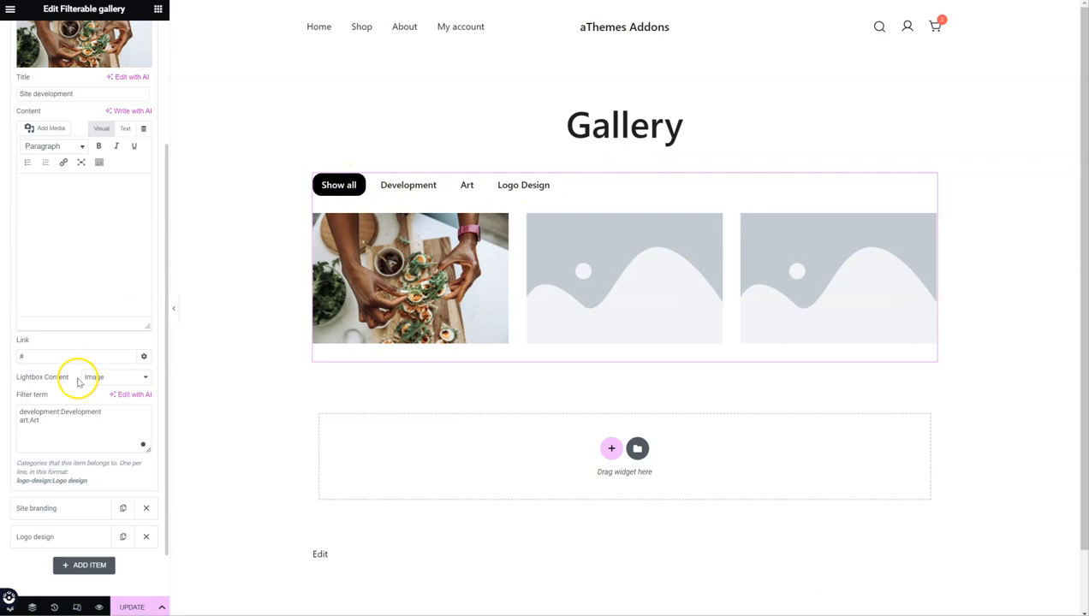
pyautogui.scroll(-1, 77, 382)
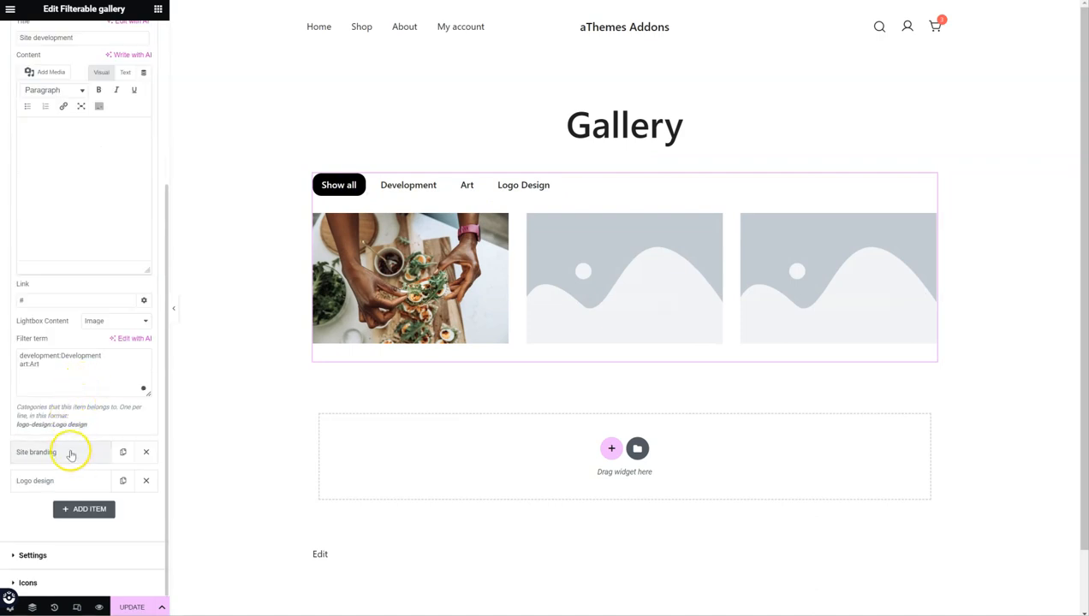
# - Add the content text "Lorem ipsum dolor sit amet" to the Site branding item and preview its overlay
pyautogui.click(71, 452)
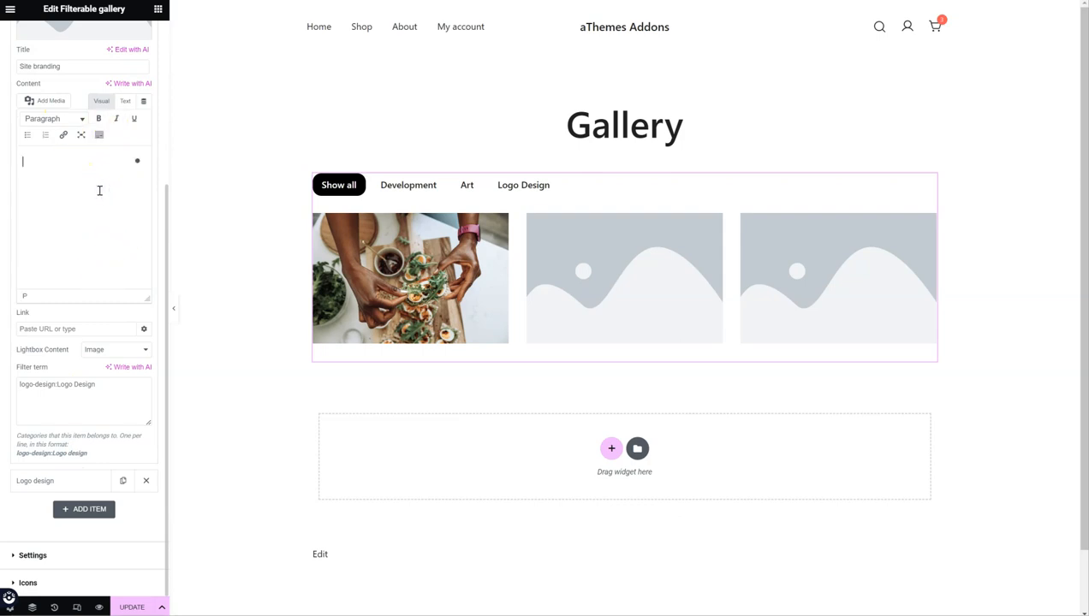
pyautogui.write('L')
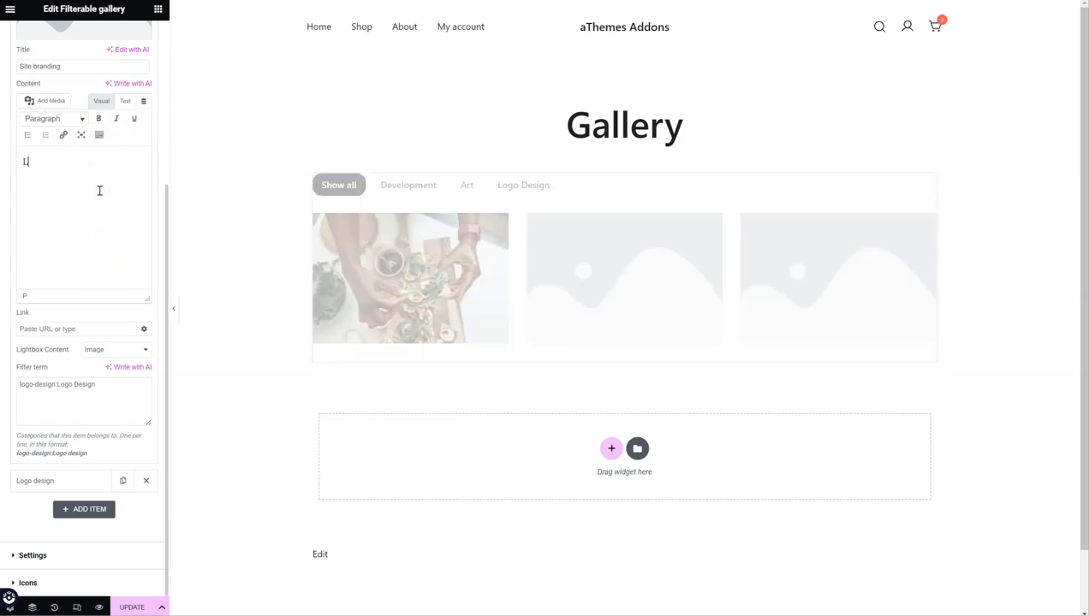
pyautogui.write('orem ipsum dolor sit amet')
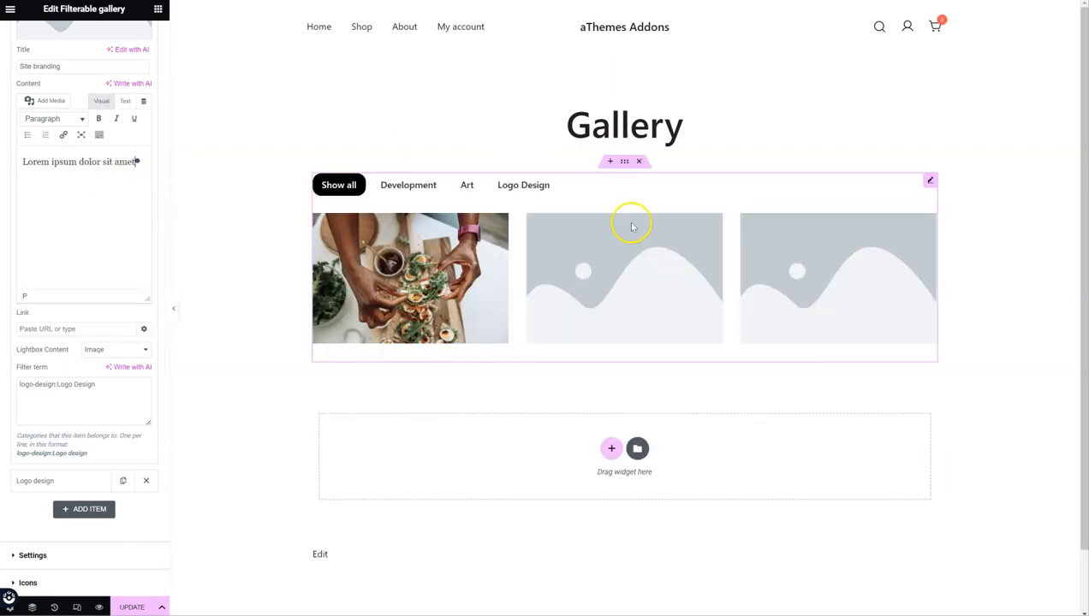
pyautogui.moveTo(626, 260)
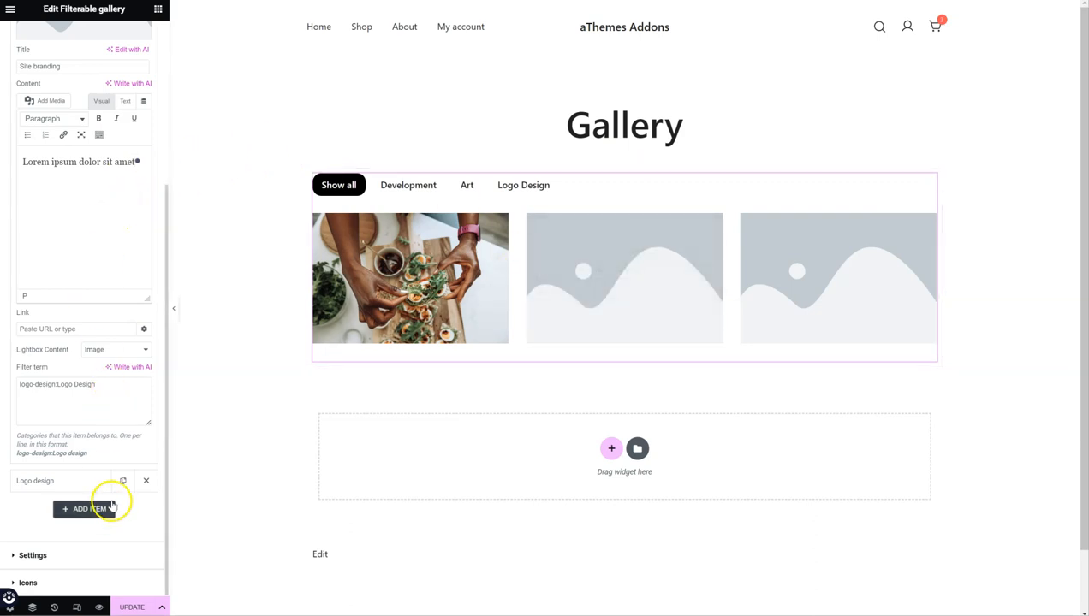
# - In the gallery settings, turn the filter off and on again and align it to the centre
pyautogui.click(90, 554)
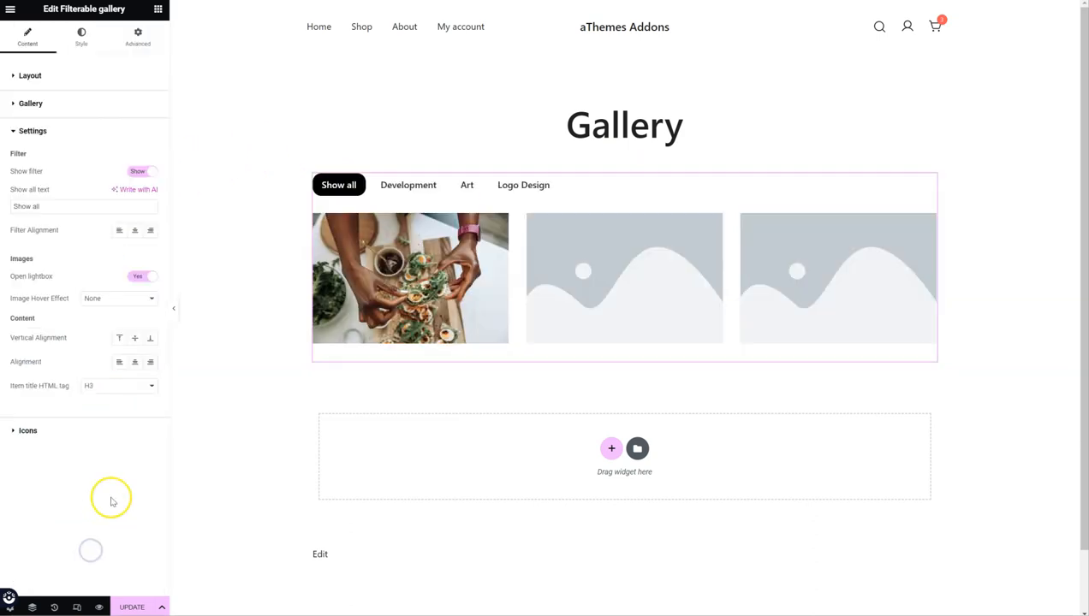
pyautogui.click(148, 175)
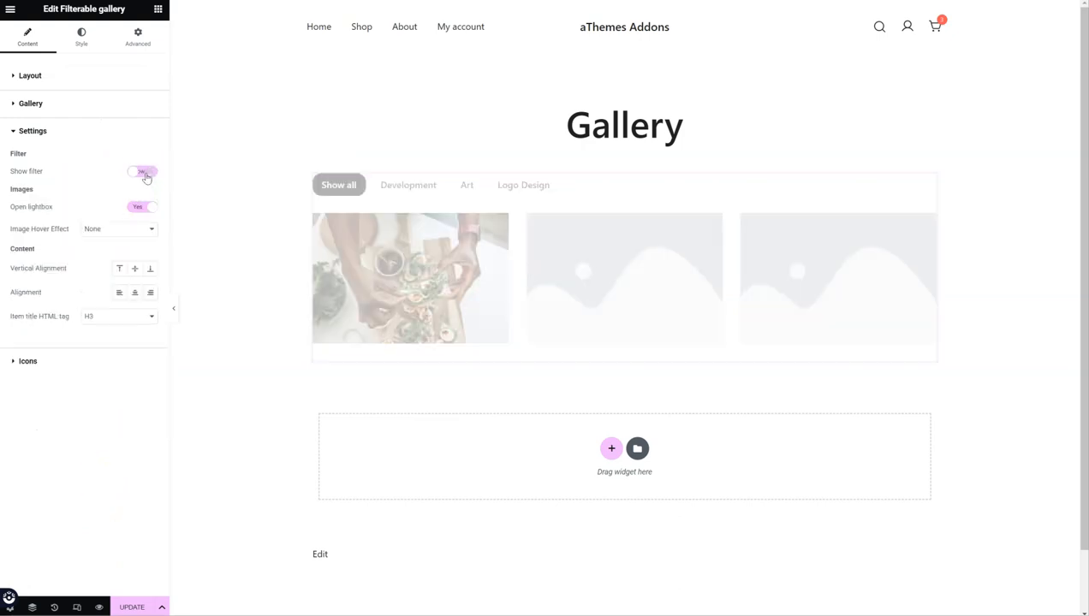
pyautogui.click(147, 175)
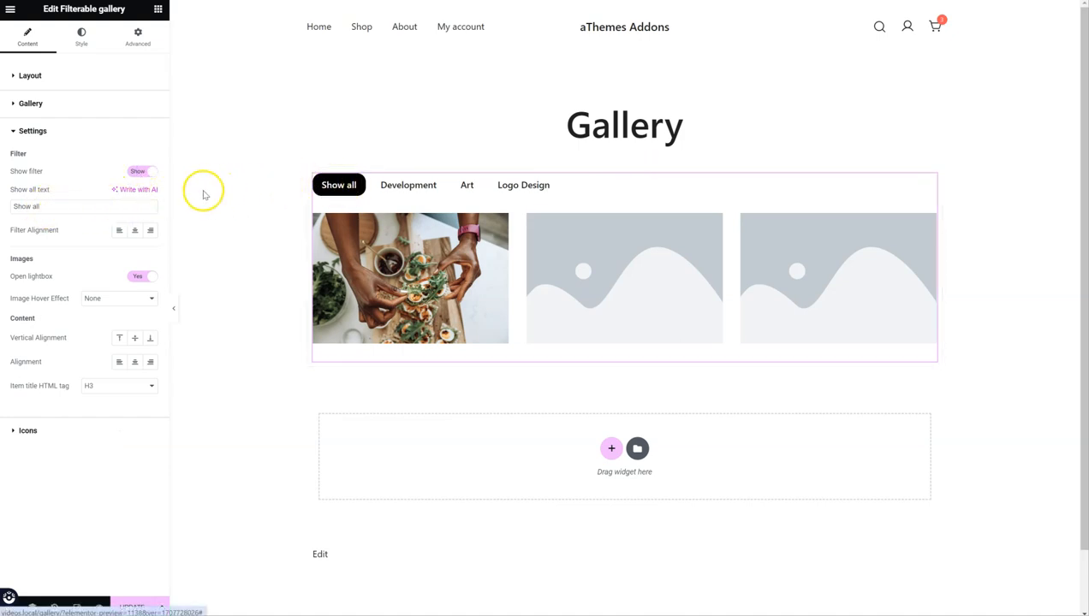
pyautogui.click(133, 232)
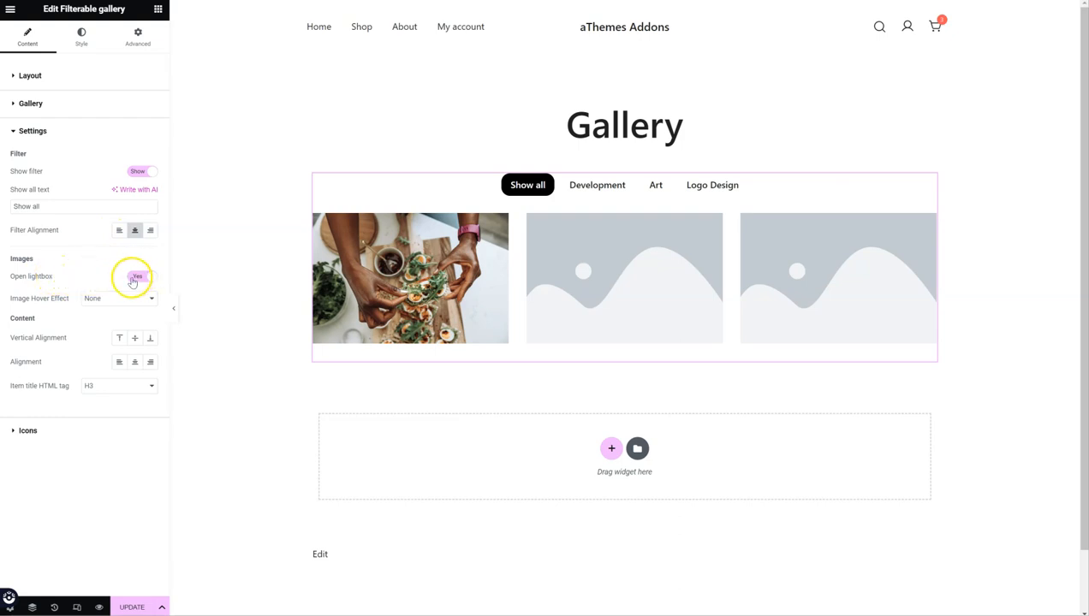
pyautogui.moveTo(361, 261)
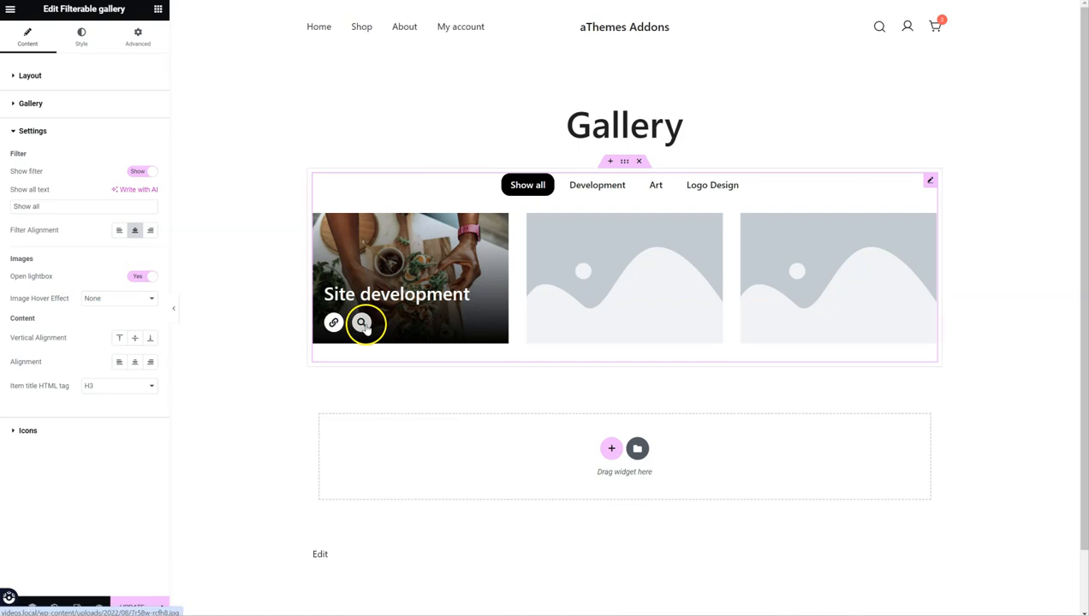
# - Try the Opacity image hover effect, settle on Zoom in with a transition duration of 1.4, and preview it
pyautogui.click(94, 298)
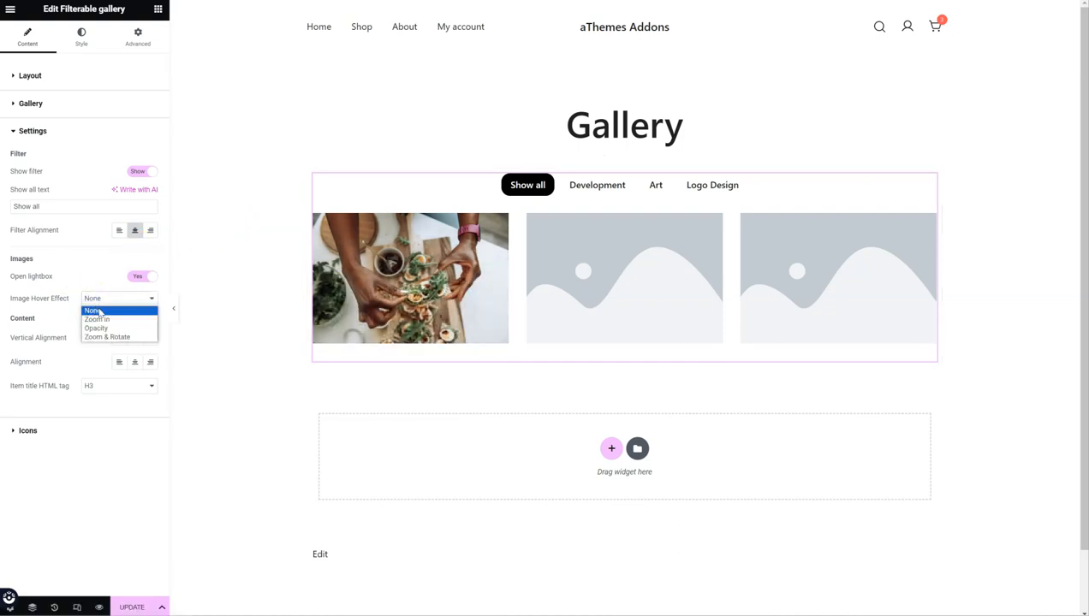
pyautogui.click(105, 321)
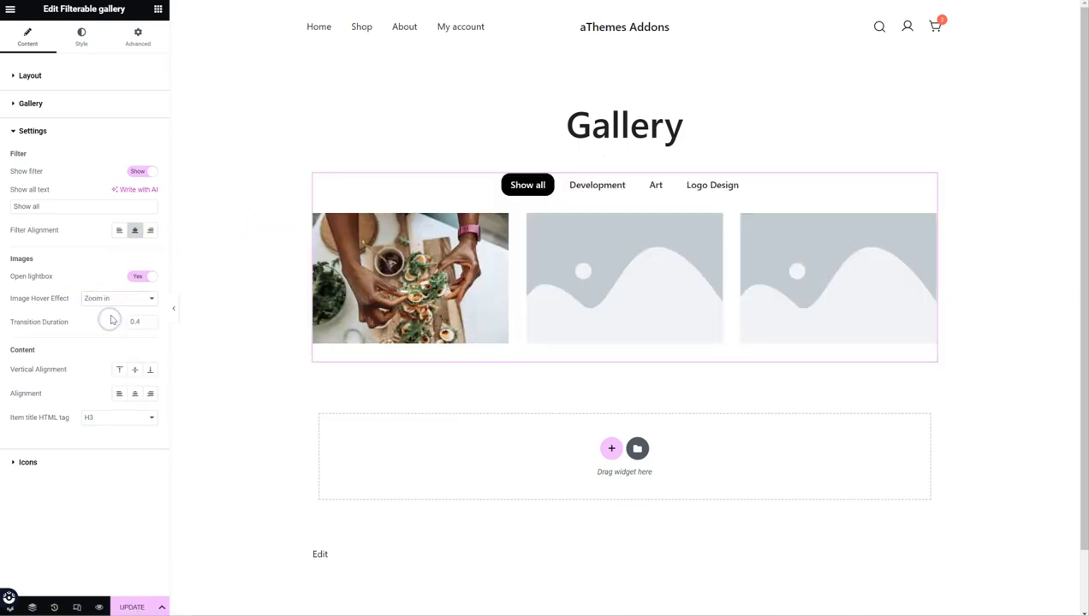
pyautogui.click(131, 299)
pyautogui.click(122, 328)
pyautogui.moveTo(381, 249)
pyautogui.click(127, 298)
pyautogui.click(122, 316)
pyautogui.moveTo(346, 249)
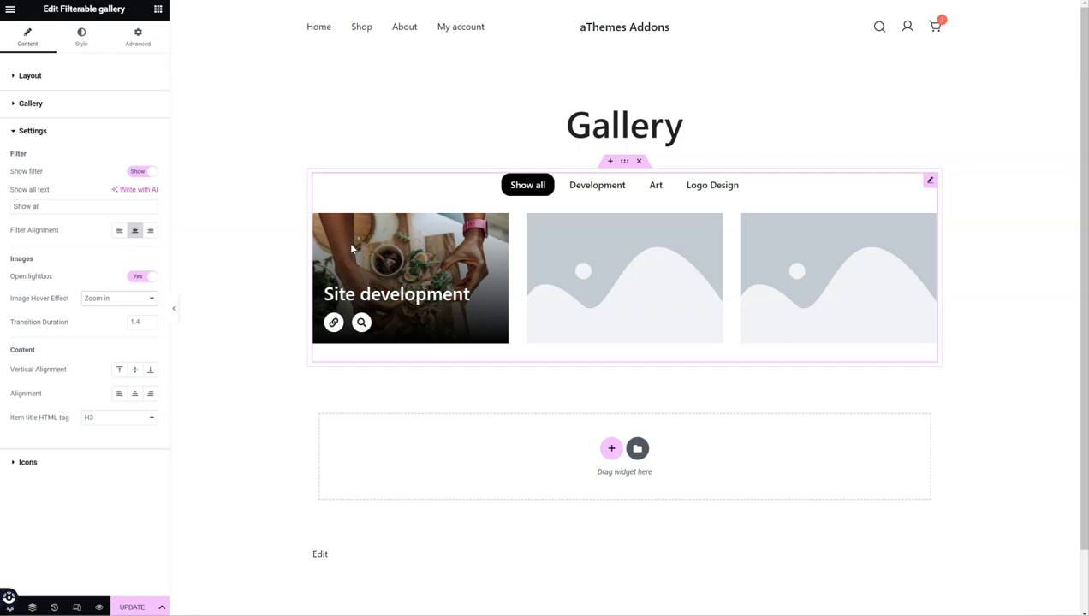
# - Centre the gallery items' content both vertically and horizontally and preview it on the Site development item
pyautogui.click(135, 369)
pyautogui.moveTo(382, 281)
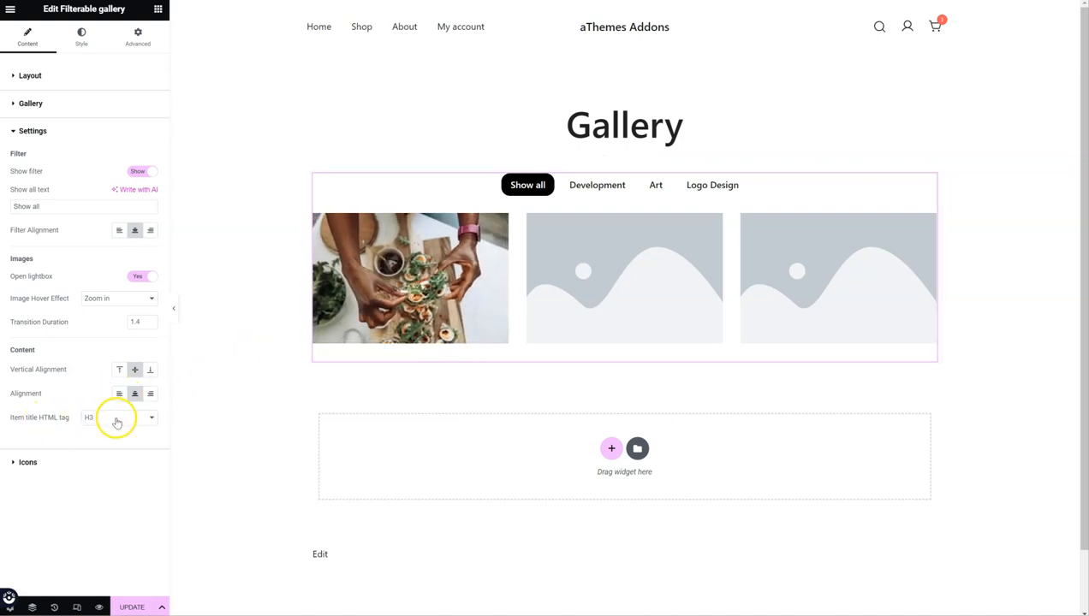
# - Replace the lightbox icon with the magnifier-plus icon from the icon library and preview it on the gallery
pyautogui.click(38, 462)
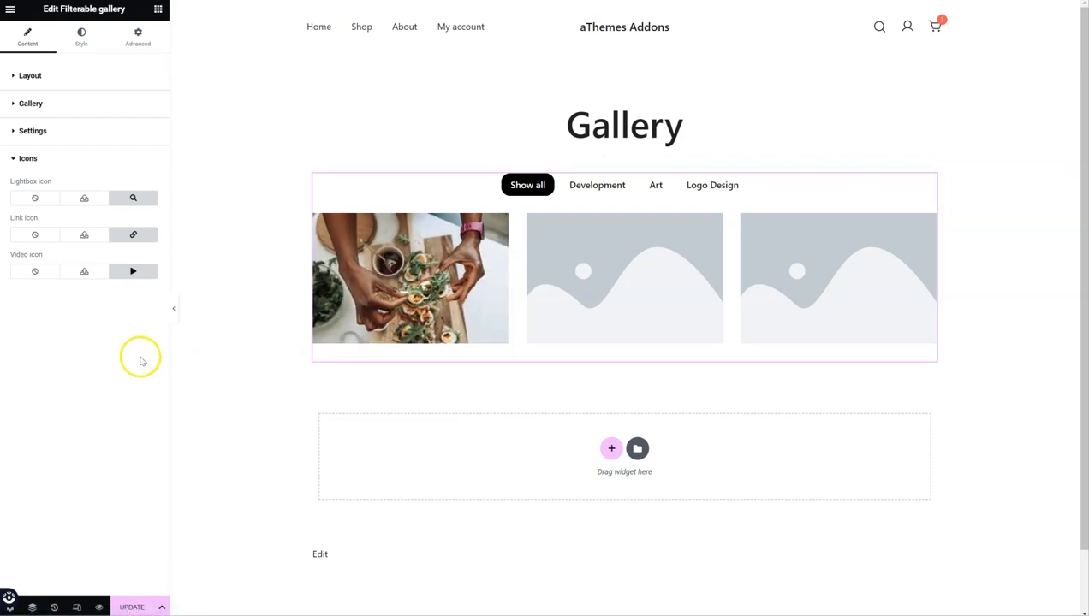
pyautogui.click(144, 198)
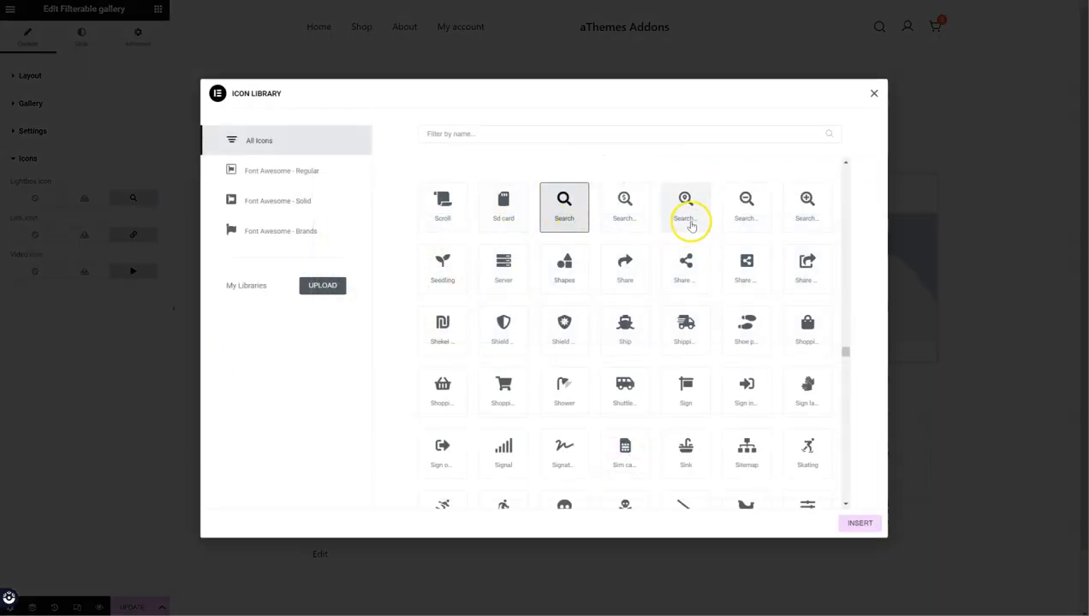
pyautogui.click(688, 215)
pyautogui.click(820, 221)
pyautogui.click(860, 524)
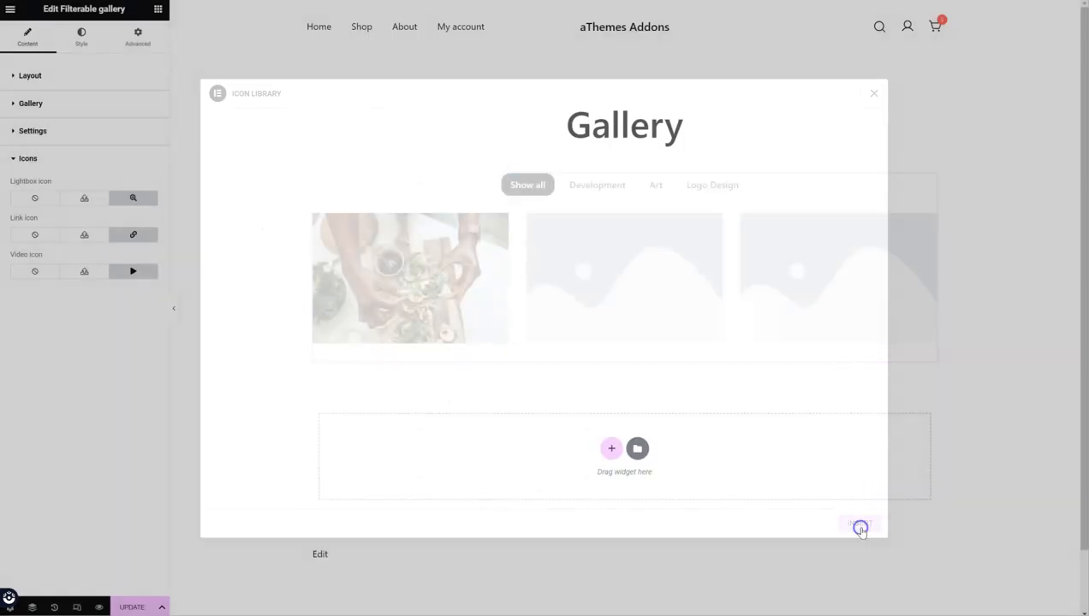
pyautogui.moveTo(454, 281)
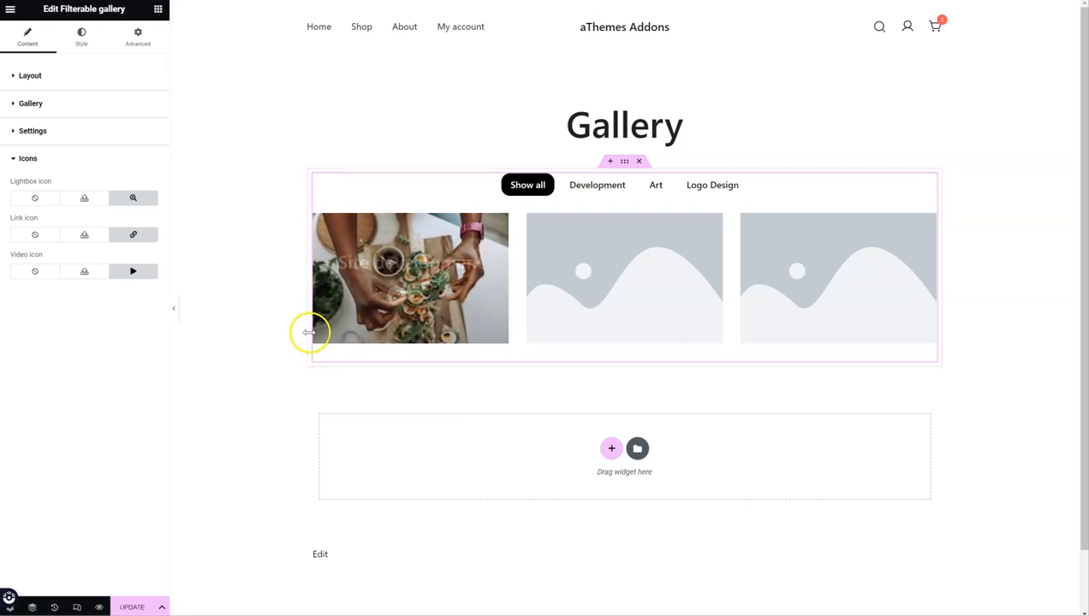
# - Add a gallery item with the photo of a vase and cosmetic bottles and move it to second place
pyautogui.click(55, 106)
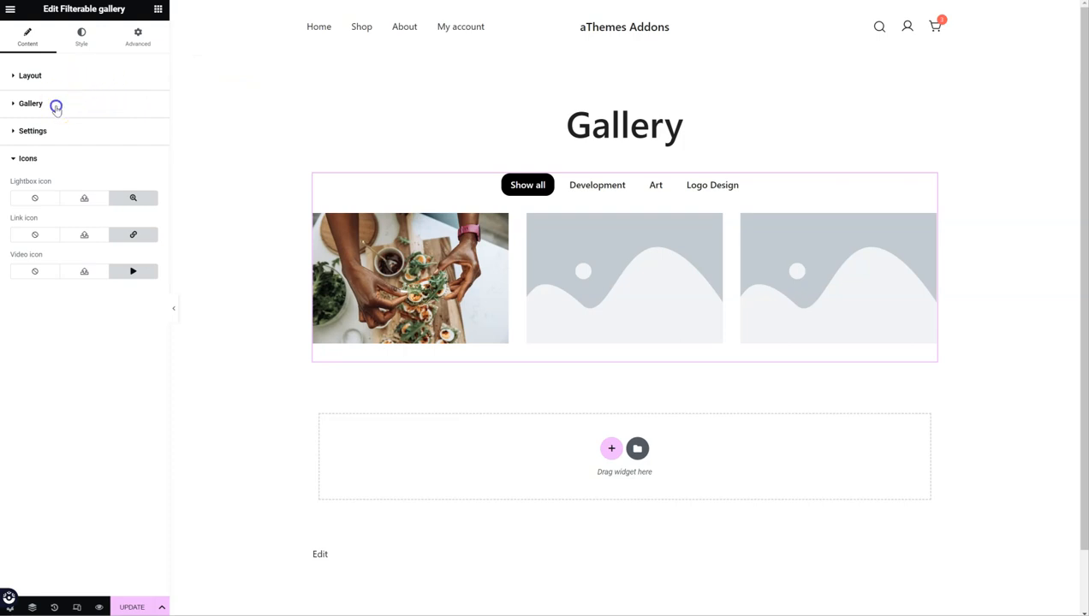
pyautogui.click(75, 155)
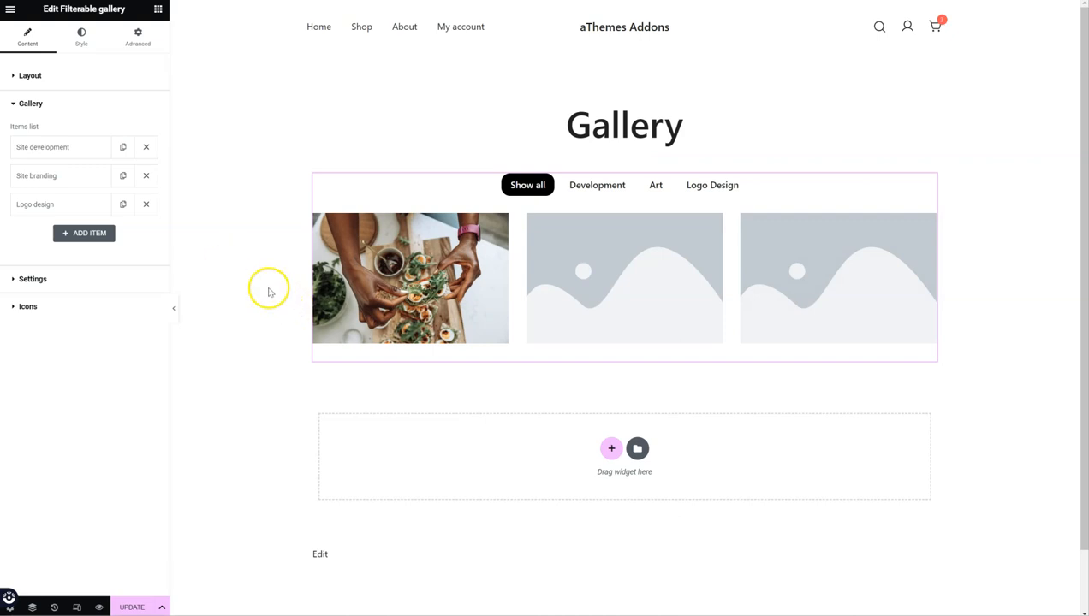
pyautogui.click(83, 234)
pyautogui.click(72, 281)
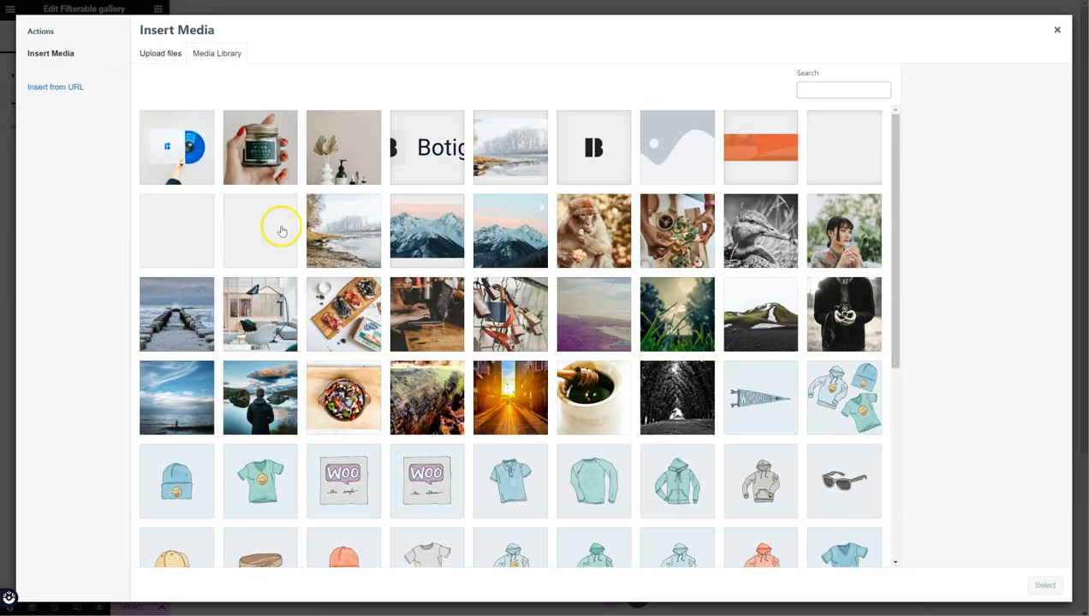
pyautogui.click(324, 154)
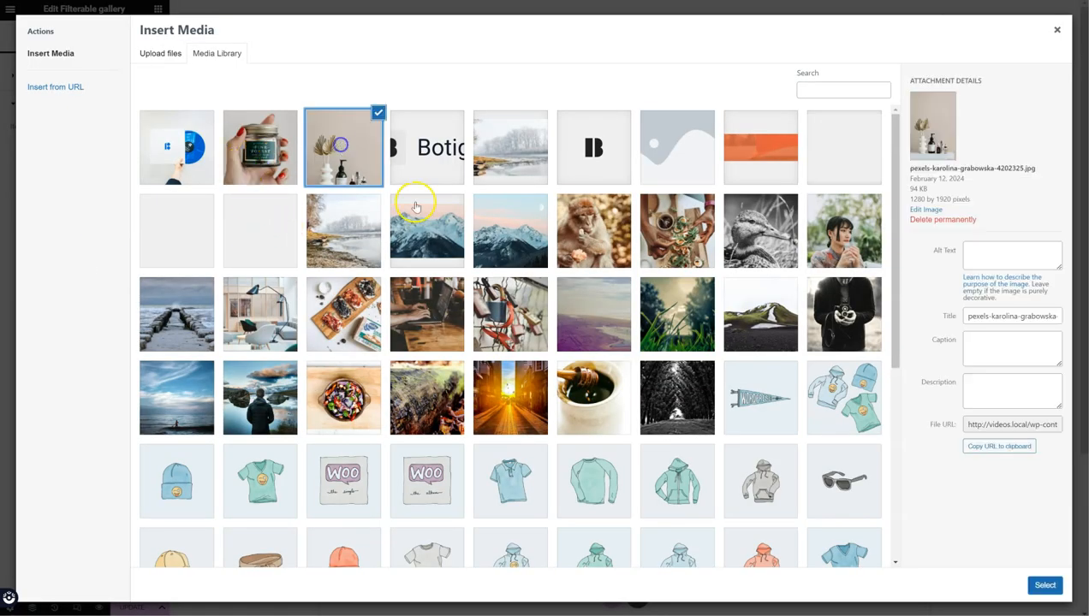
pyautogui.click(1044, 585)
pyautogui.click(87, 233)
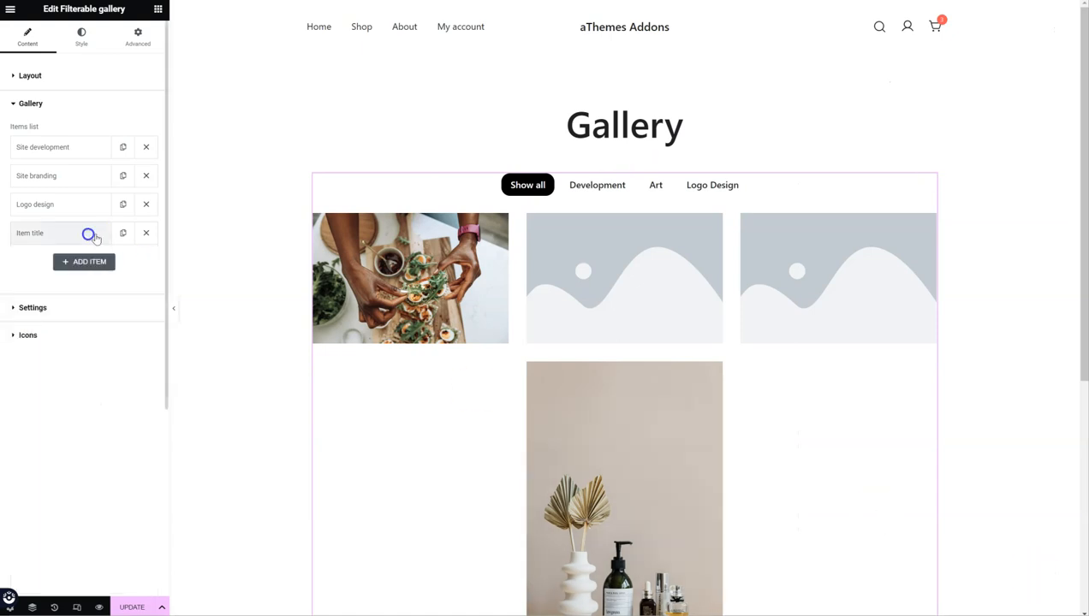
pyautogui.moveTo(125, 235); pyautogui.dragTo(95, 166)
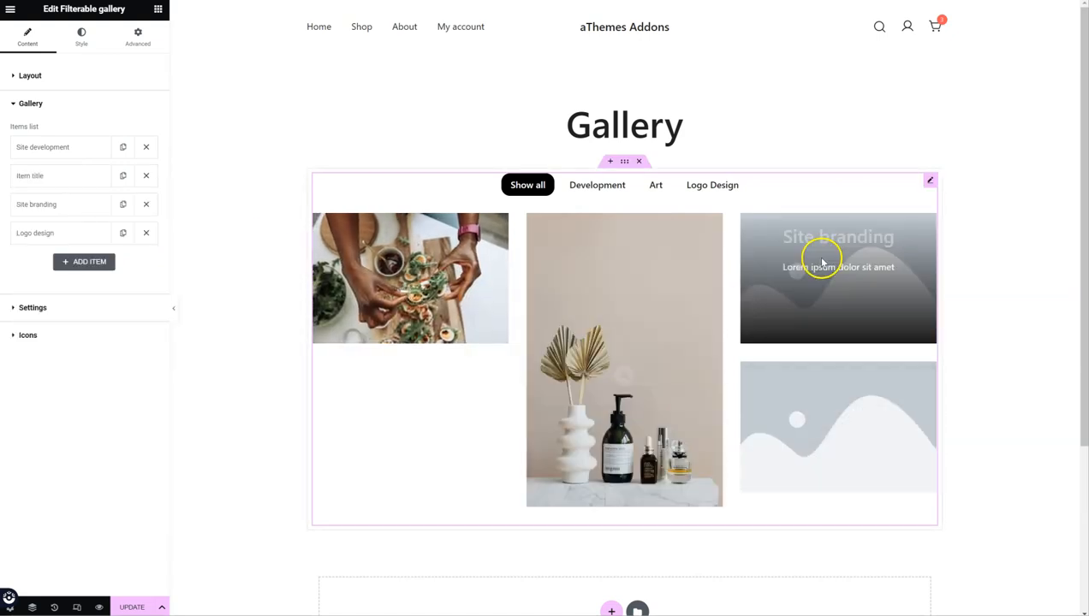
# - Duplicate the Logo design item with the blue vinyl record photo as the copy's image, and save the page
pyautogui.click(123, 234)
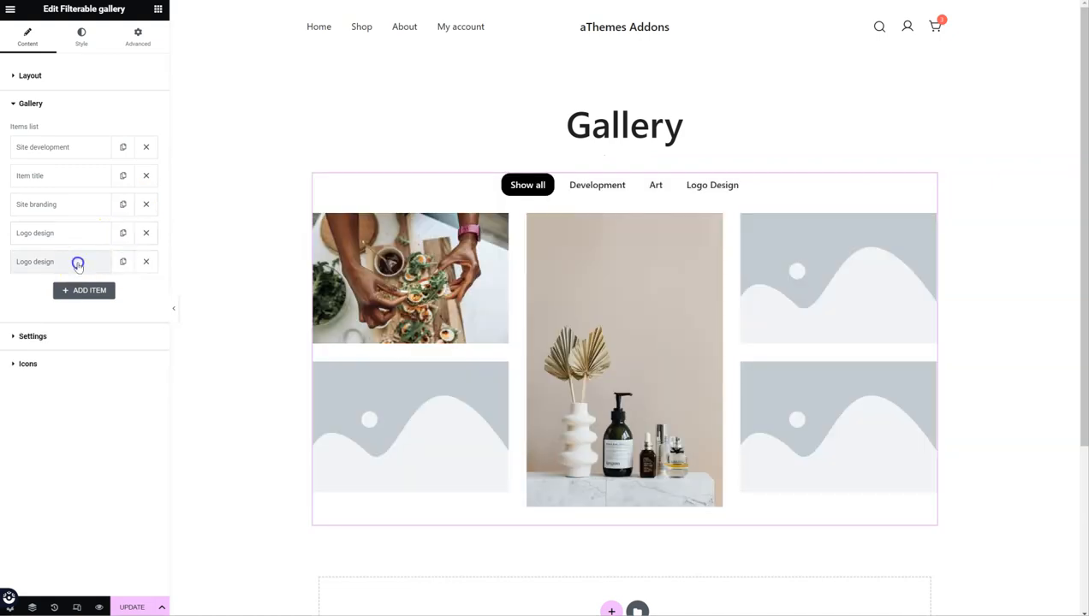
pyautogui.click(76, 261)
pyautogui.click(77, 315)
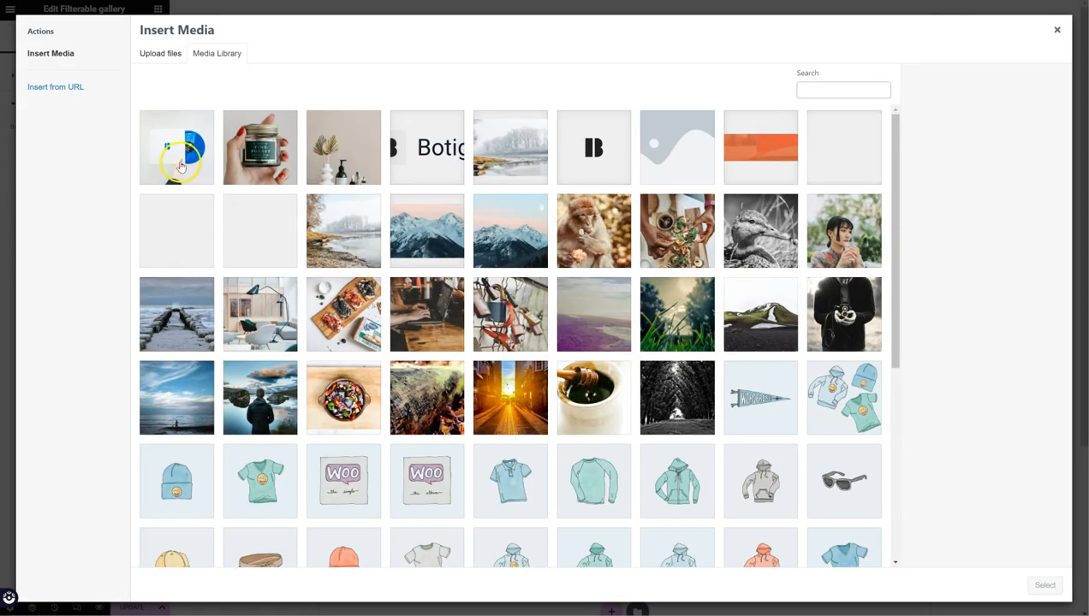
pyautogui.click(180, 167)
pyautogui.click(1045, 585)
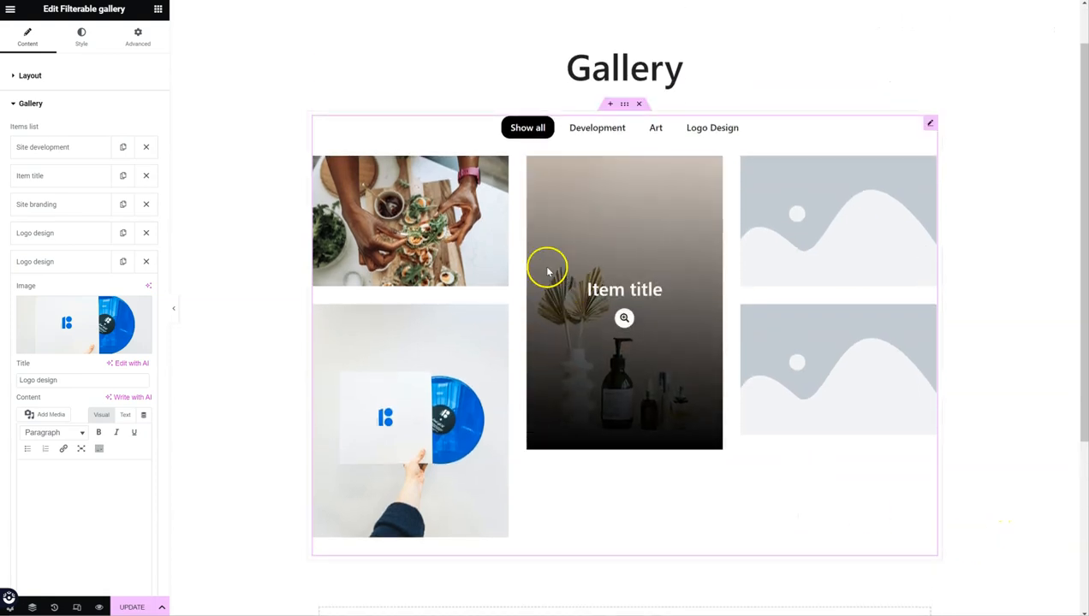
pyautogui.click(132, 607)
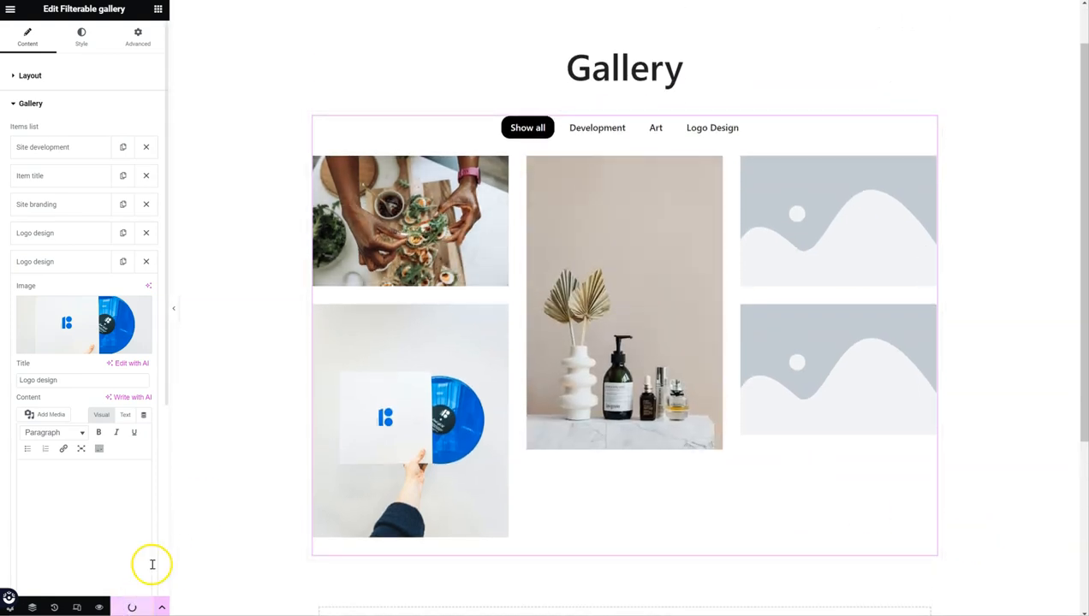
# - Style the filter with a general spacing of 30, and give its filter items a spacing of 12 and border radius of 0
pyautogui.click(89, 42)
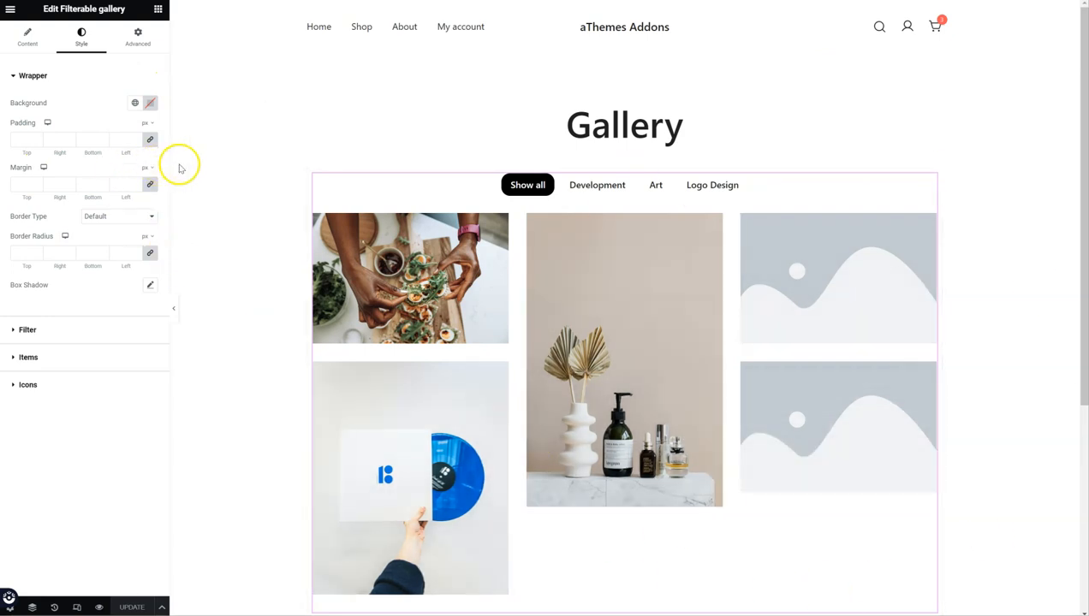
pyautogui.scroll(-1, 199, 167)
pyautogui.click(48, 75)
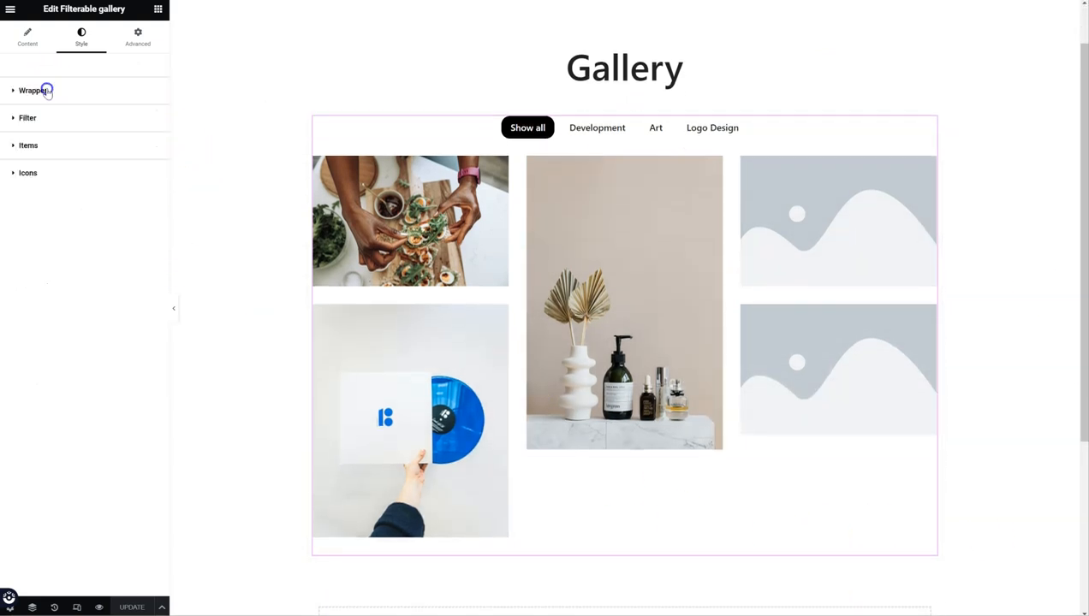
pyautogui.click(40, 117)
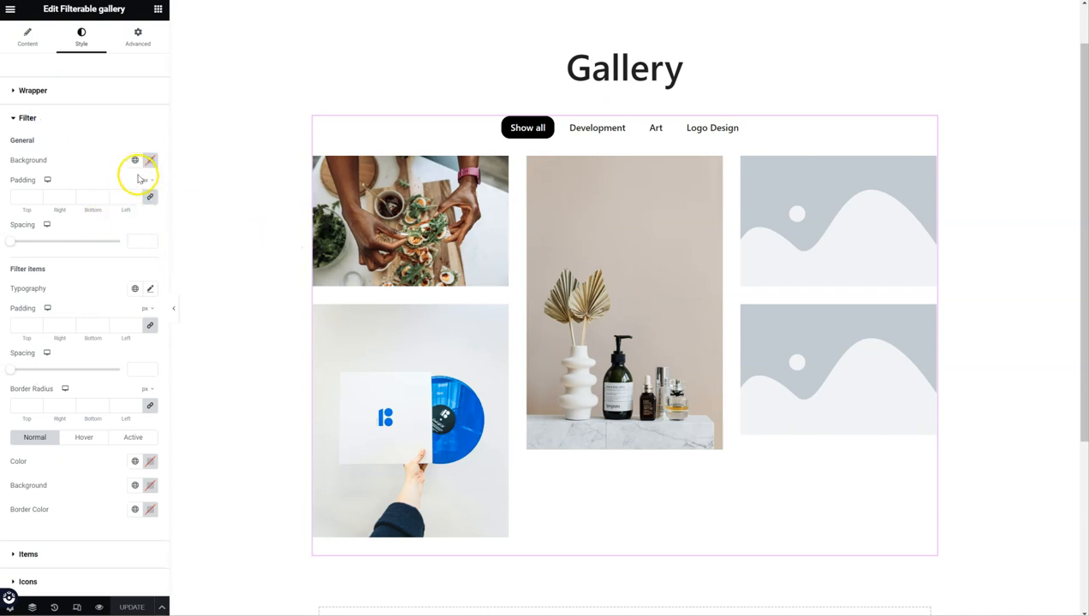
pyautogui.moveTo(13, 244); pyautogui.dragTo(60, 244)
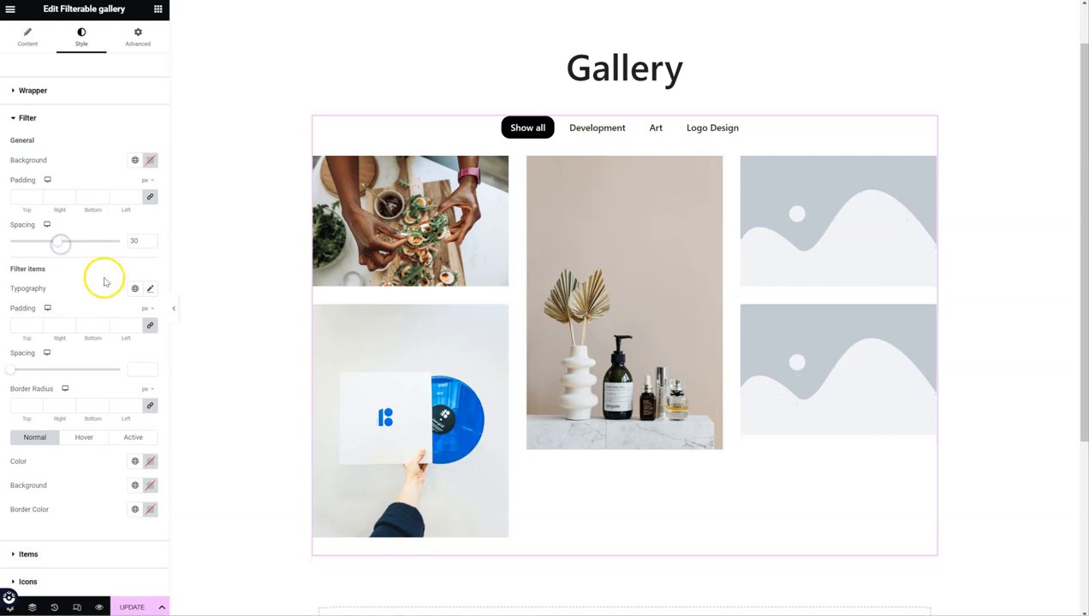
pyautogui.moveTo(11, 373); pyautogui.dragTo(39, 371)
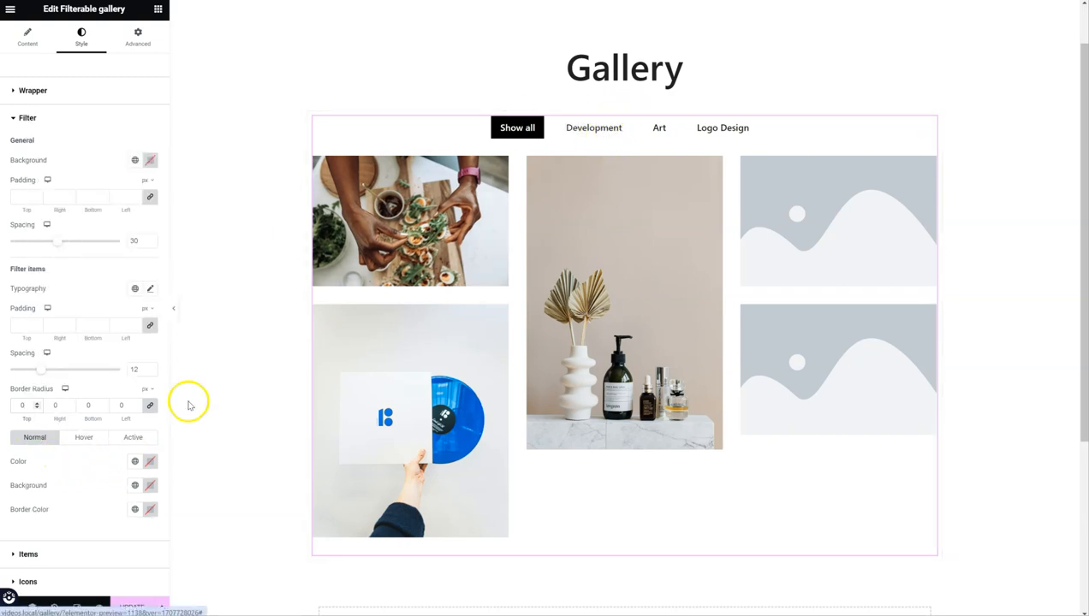
# - Set the filter items' normal text color to the red #FF3434
pyautogui.click(152, 462)
pyautogui.moveTo(187, 345); pyautogui.dragTo(189, 316)
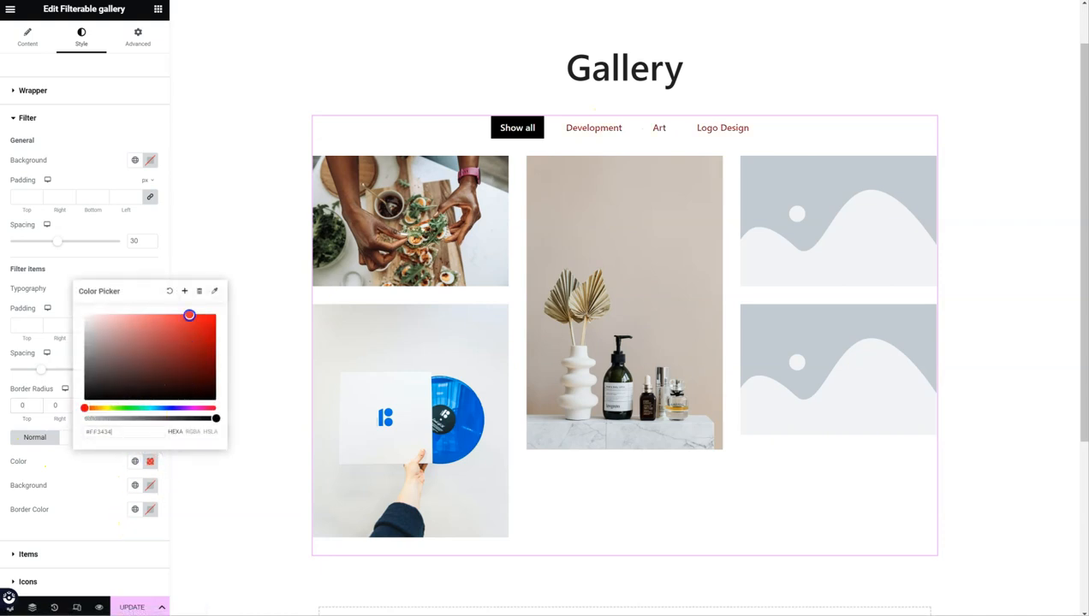
pyautogui.click(126, 268)
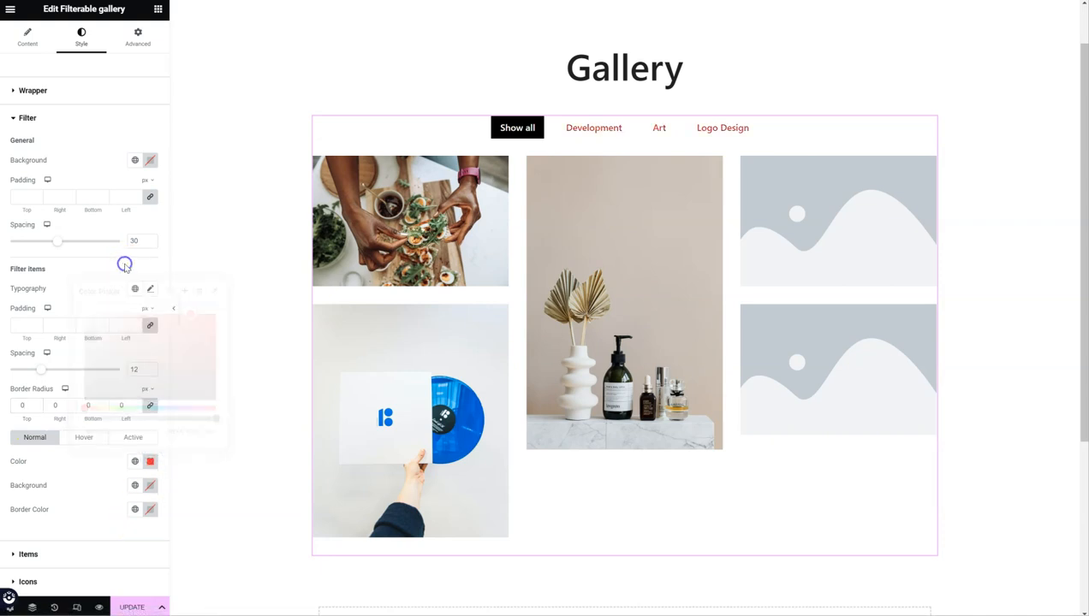
# - Set the filter items' hover text color to green
pyautogui.click(84, 438)
pyautogui.click(146, 462)
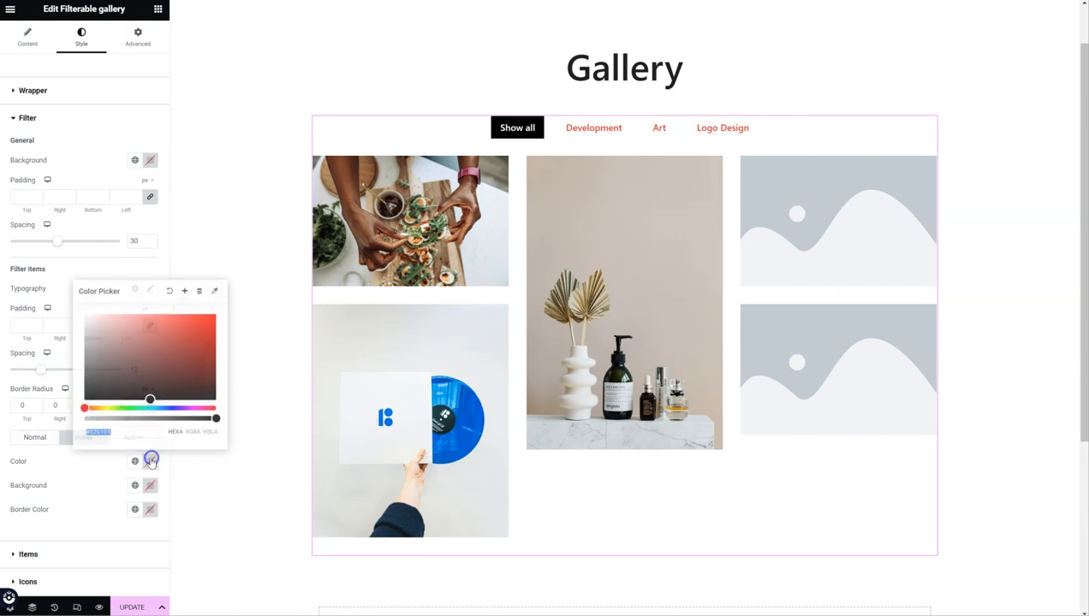
pyautogui.click(133, 409)
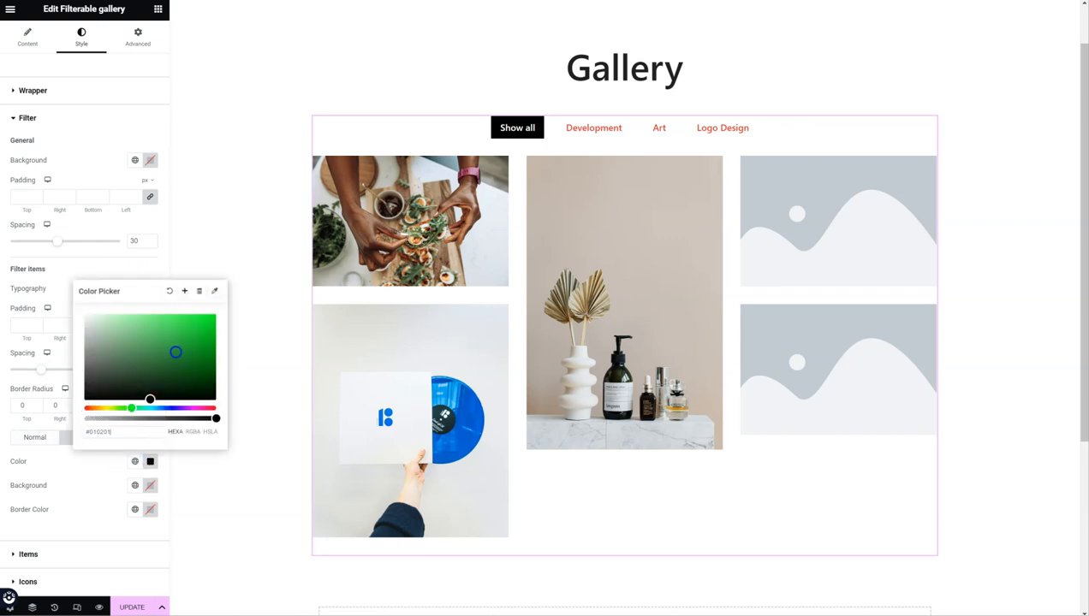
pyautogui.click(105, 461)
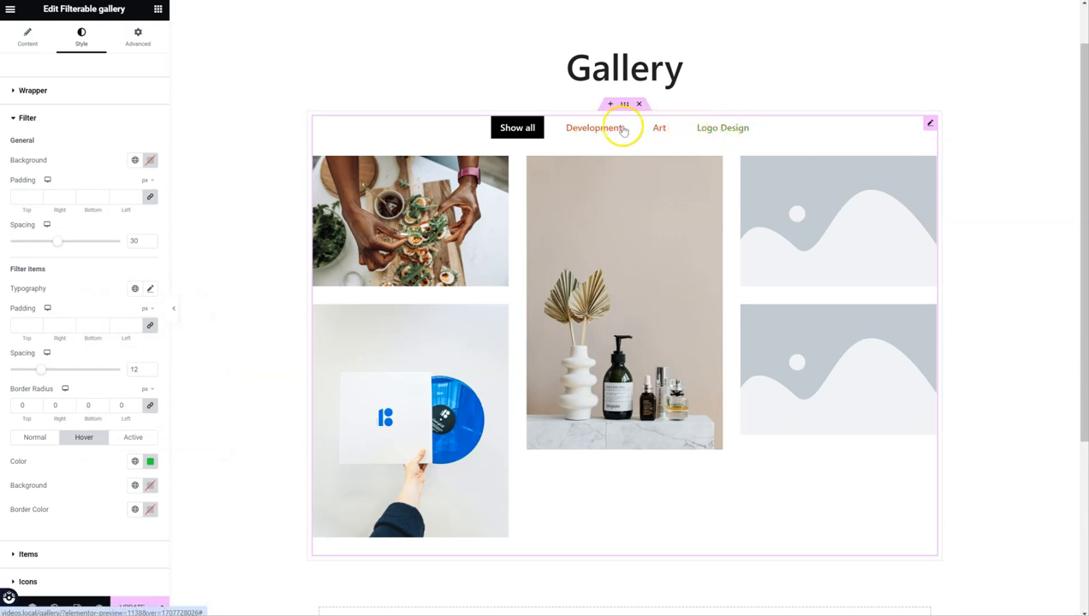
# - Set the active filter item's background color to a bright red
pyautogui.click(120, 437)
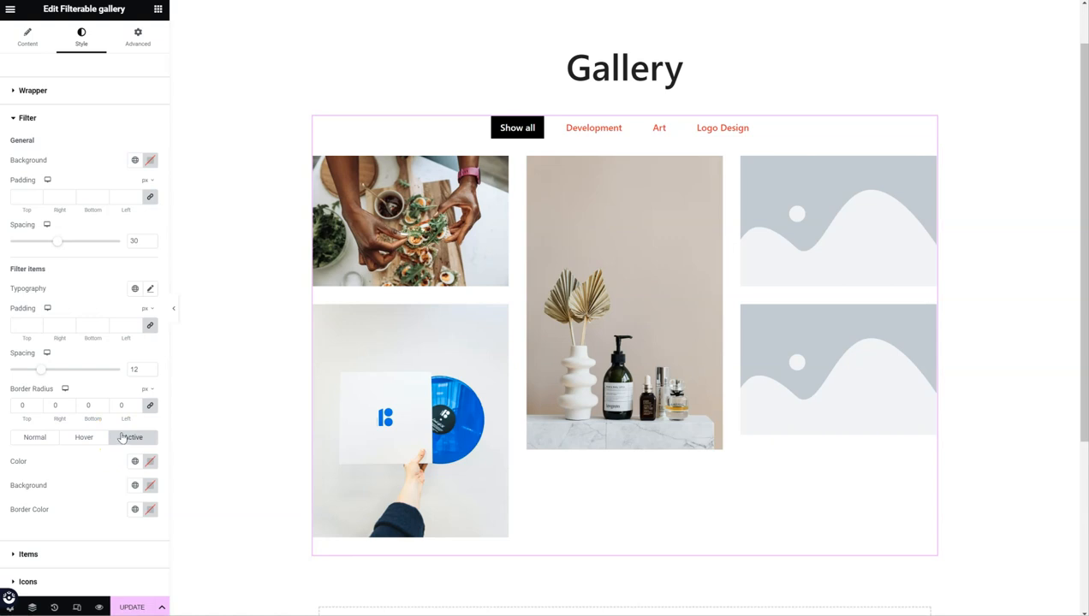
pyautogui.click(150, 485)
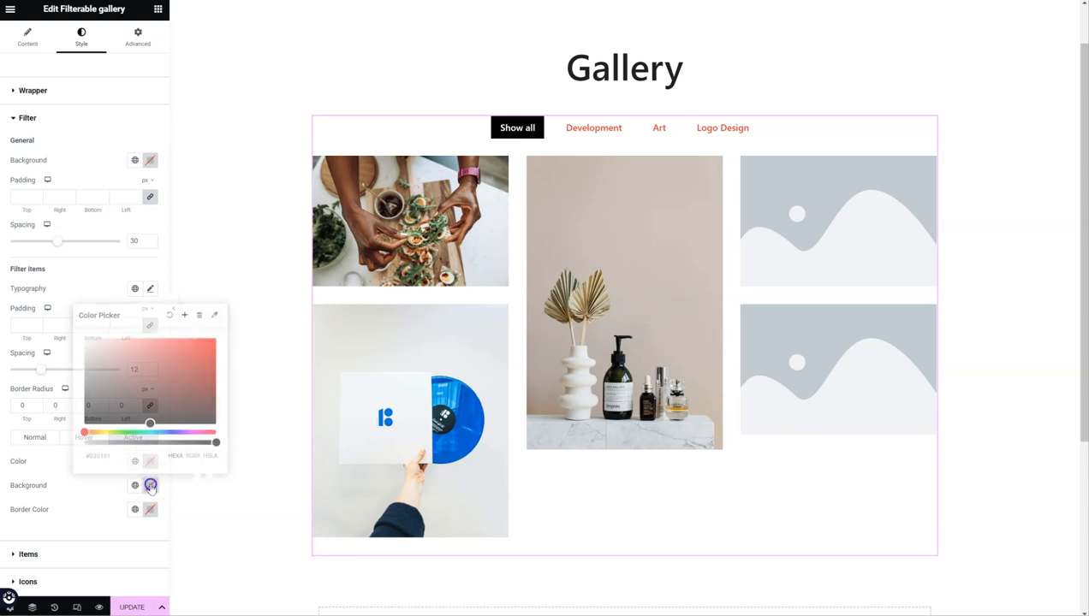
pyautogui.click(166, 432)
pyautogui.moveTo(183, 382); pyautogui.dragTo(194, 345)
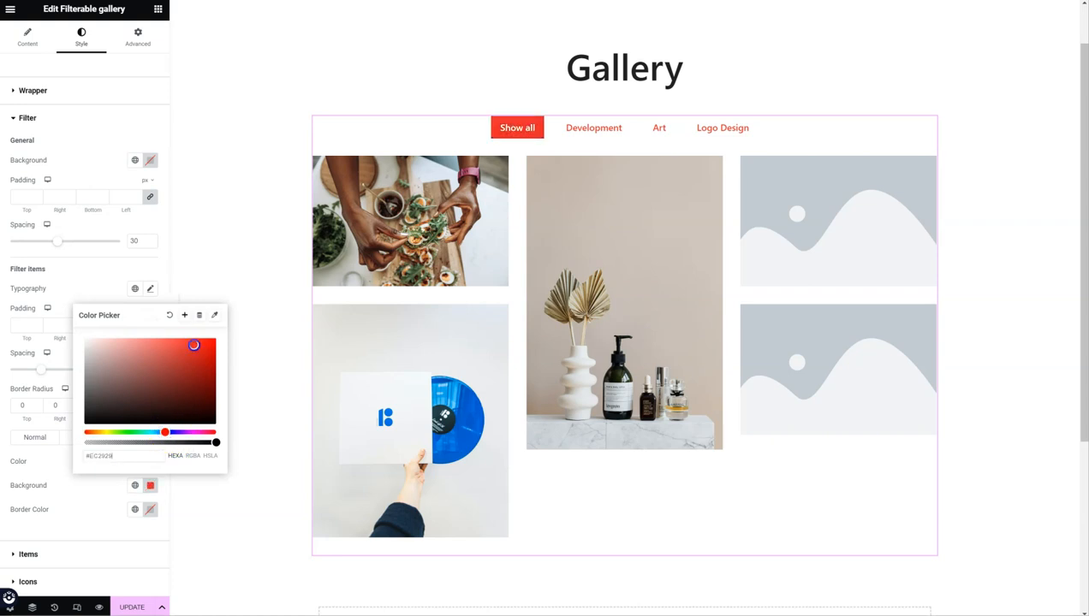
pyautogui.click(53, 486)
# - Set the active filter item's text color to the light pink #FFBDBD at full opacity
pyautogui.click(150, 462)
pyautogui.click(164, 315)
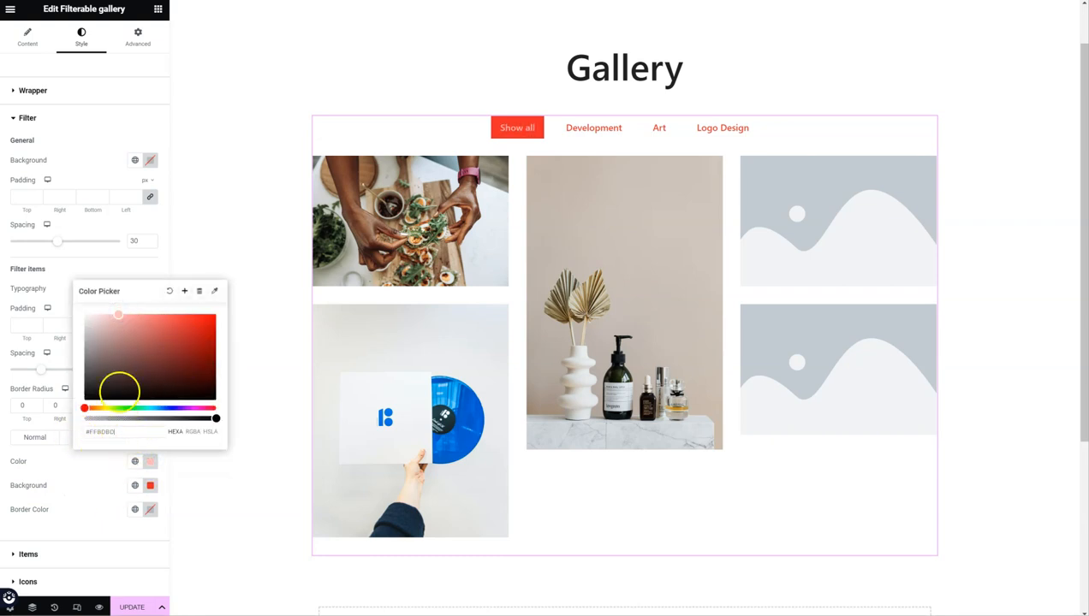
pyautogui.moveTo(129, 420); pyautogui.dragTo(216, 418)
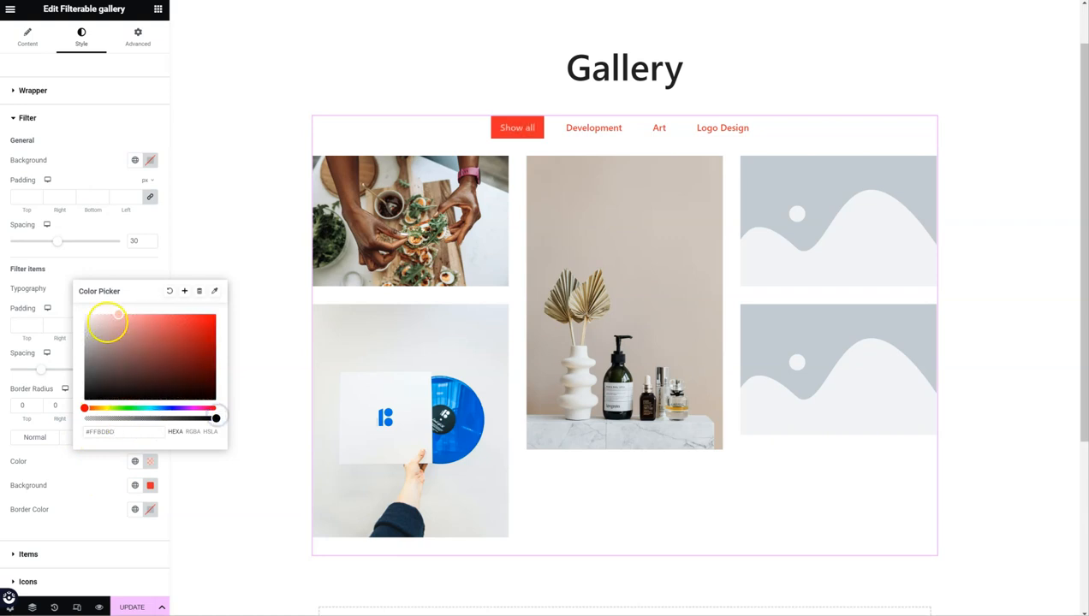
pyautogui.click(102, 486)
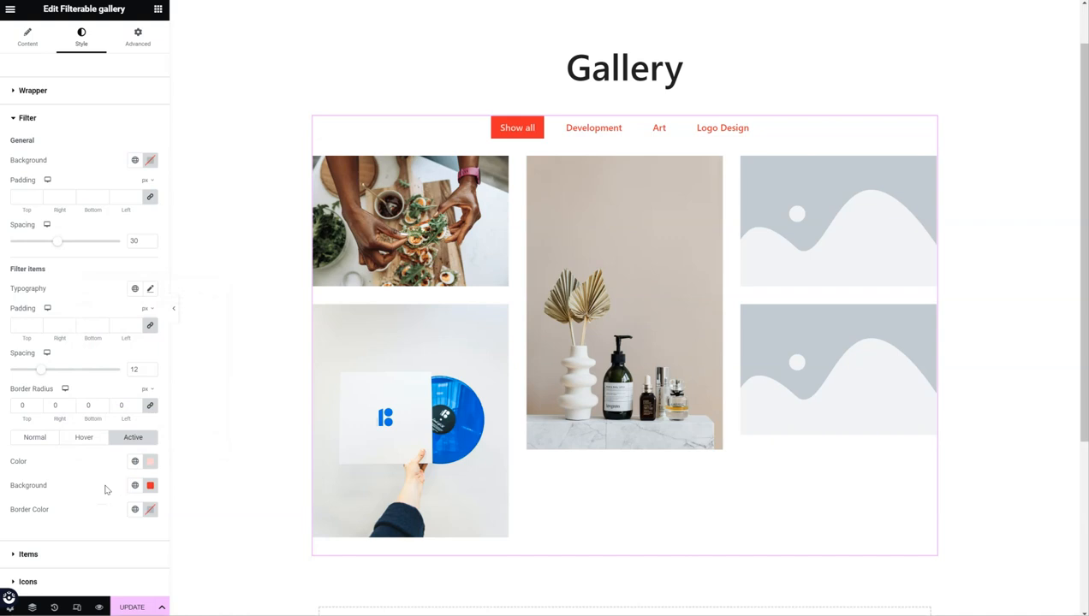
# - Give the gallery items a solid border in the blue #6596FF
pyautogui.click(65, 118)
pyautogui.click(45, 147)
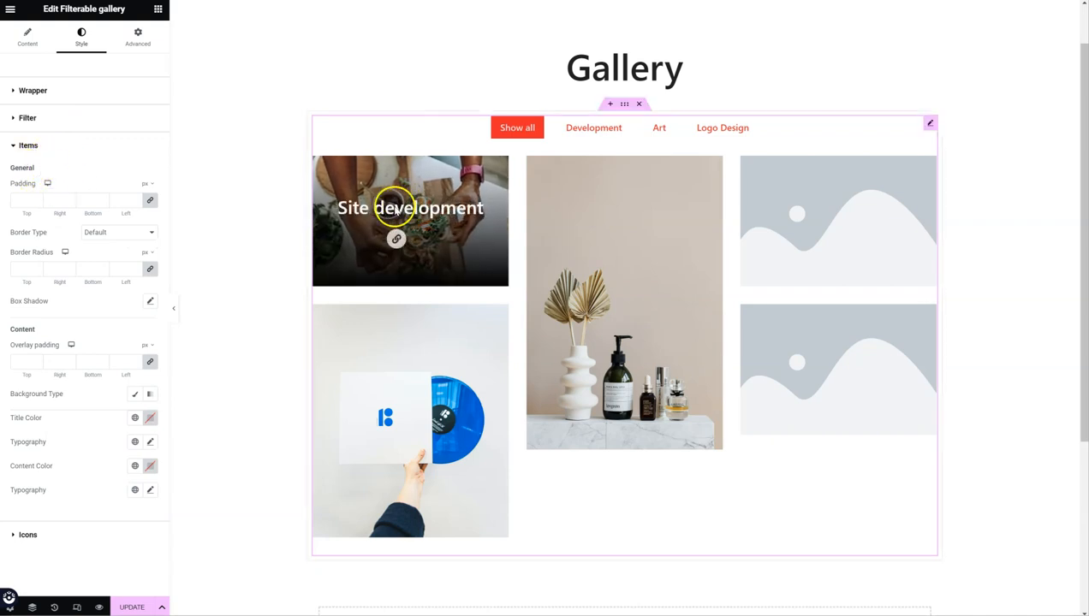
pyautogui.click(109, 232)
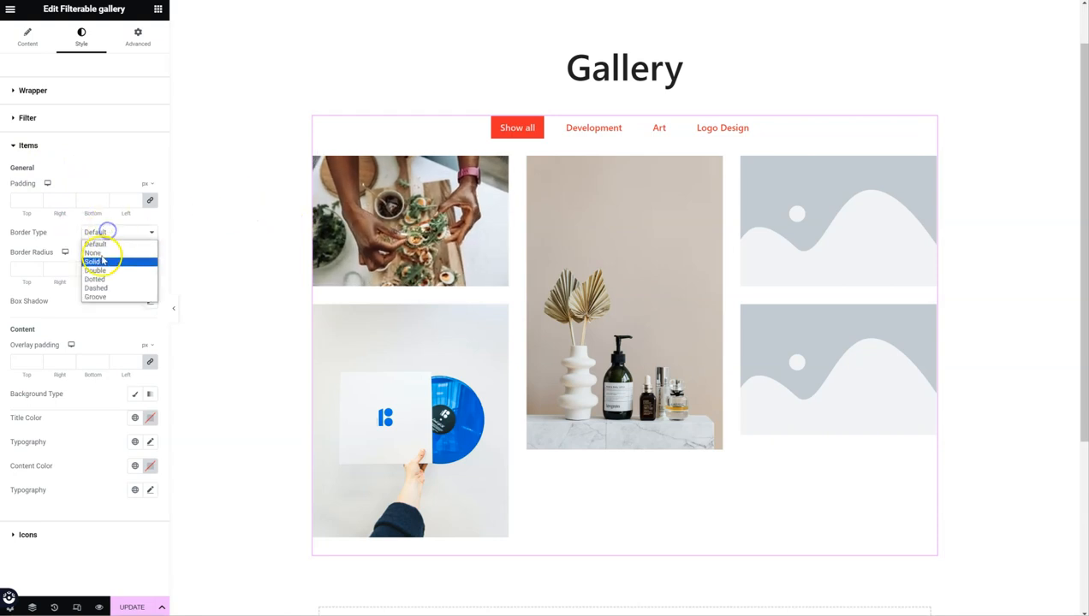
pyautogui.click(101, 261)
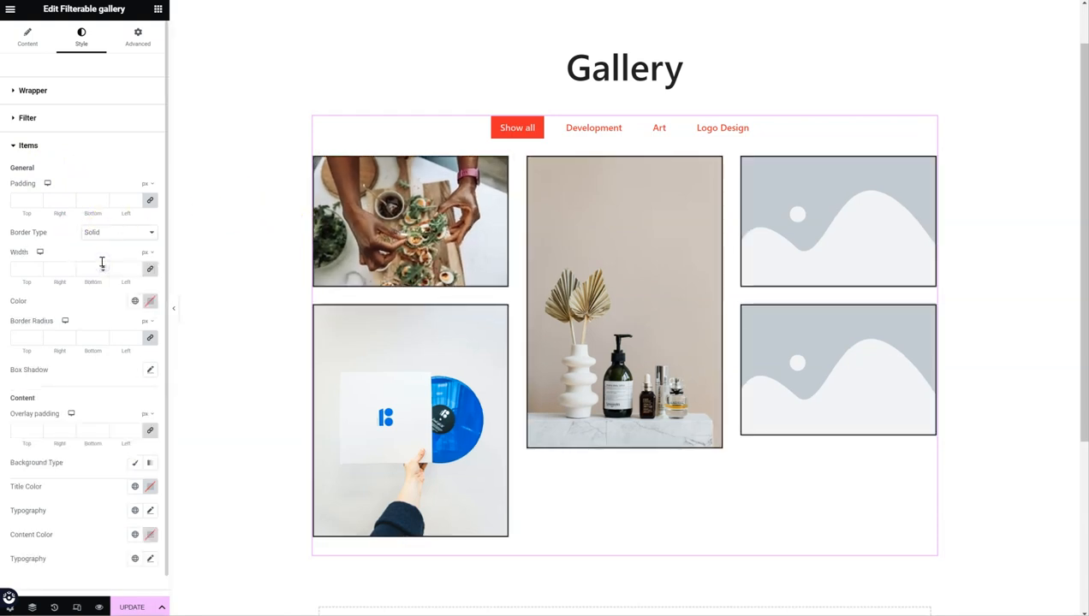
pyautogui.click(150, 301)
pyautogui.moveTo(147, 441); pyautogui.dragTo(165, 441)
pyautogui.click(164, 345)
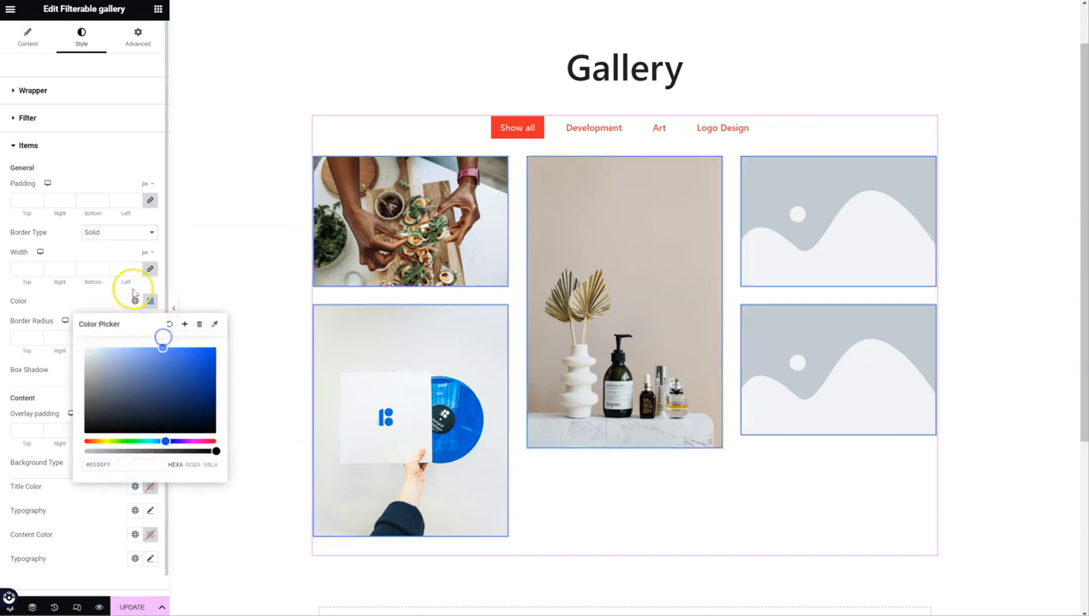
pyautogui.click(92, 294)
# - Round the gallery items' corners with a border radius of 30 px on all sides
pyautogui.scroll(-1, 93, 296)
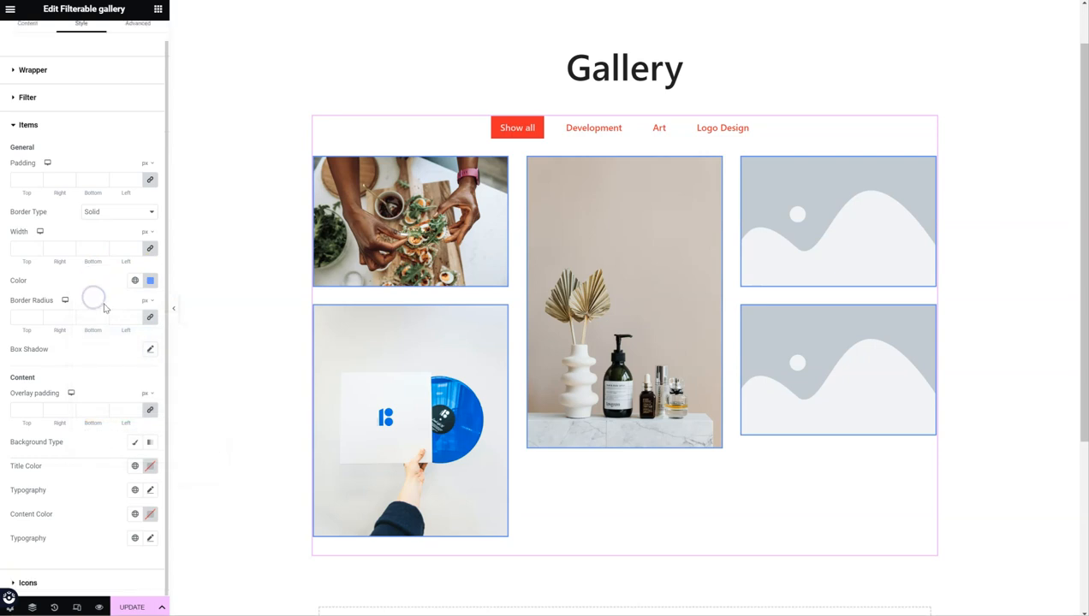
pyautogui.click(28, 312)
pyautogui.write('30')
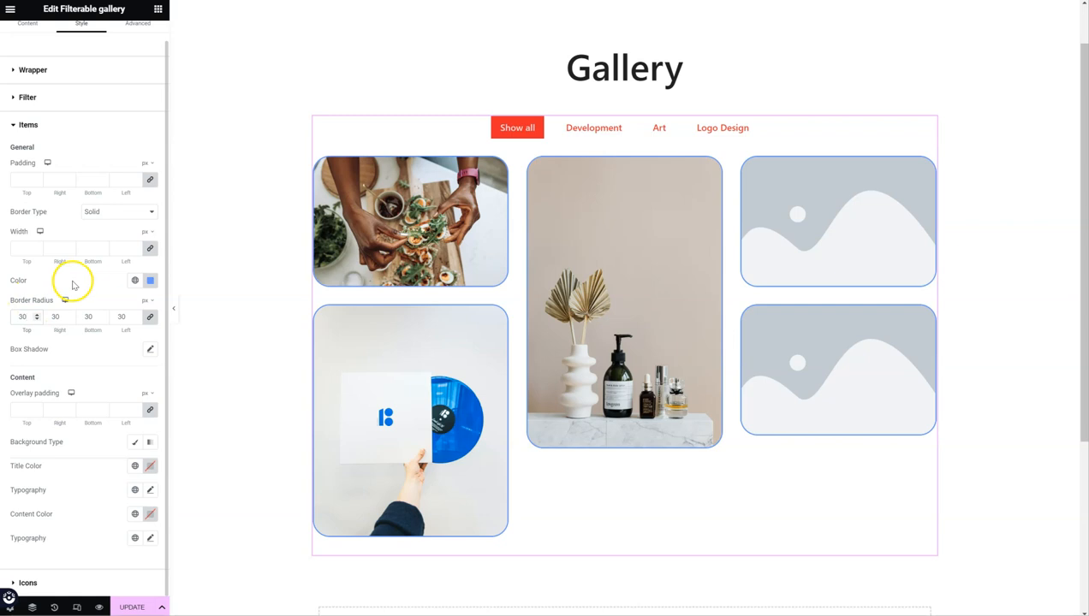
# - Add a soft, faint box shadow to the gallery items
pyautogui.click(151, 349)
pyautogui.moveTo(65, 435); pyautogui.dragTo(68, 437)
pyautogui.click(141, 379)
pyautogui.moveTo(110, 528); pyautogui.dragTo(96, 528)
pyautogui.click(106, 327)
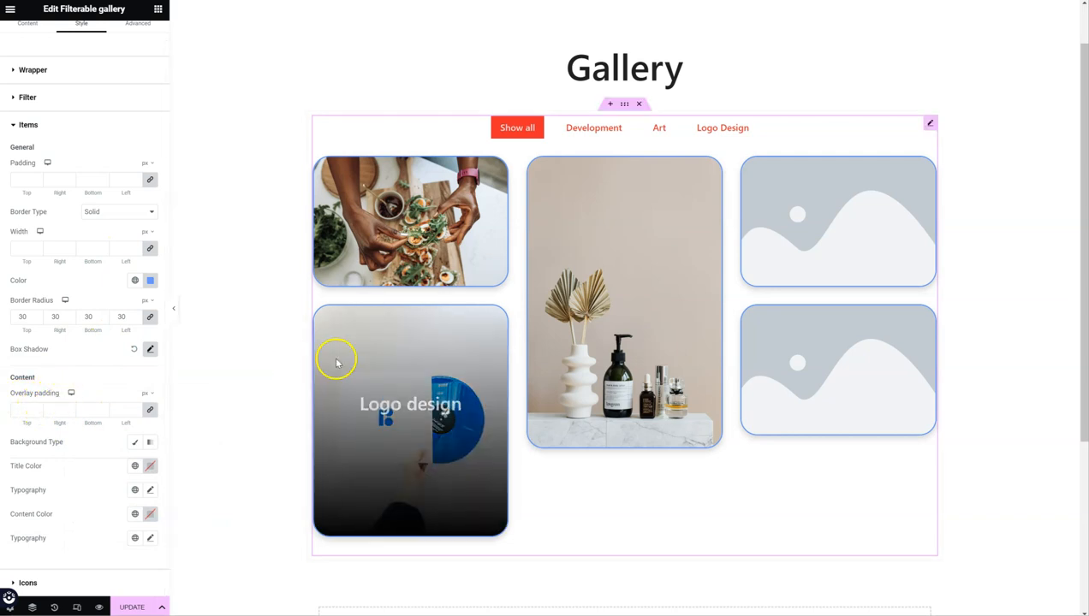
# - Switch the items' content overlay background to a gradient with the semi-transparent red #ED383854 as its first color
pyautogui.click(150, 442)
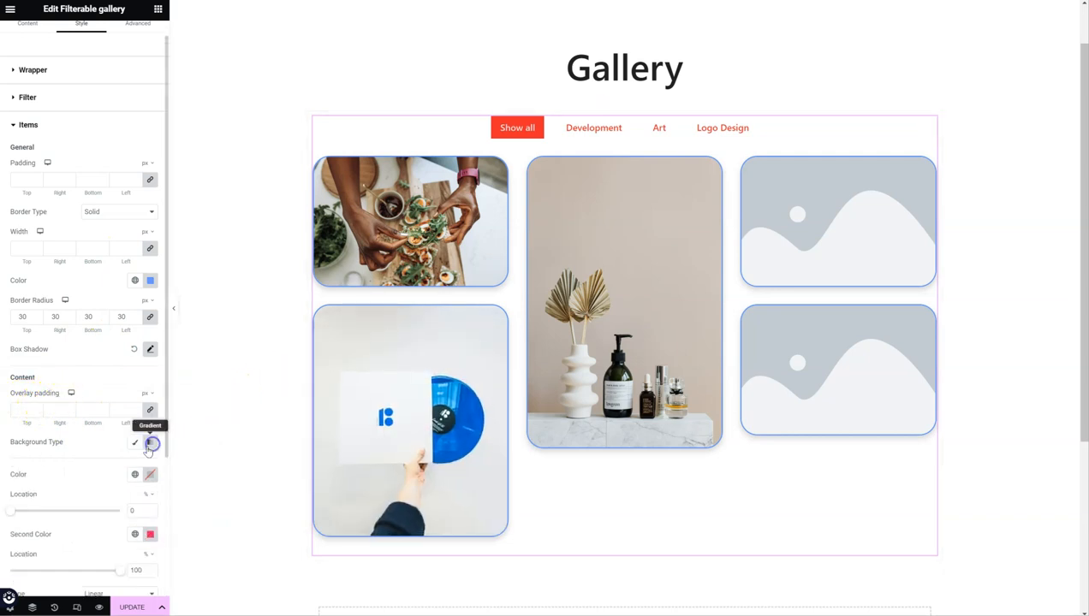
pyautogui.scroll(-3, 128, 462)
pyautogui.click(151, 361)
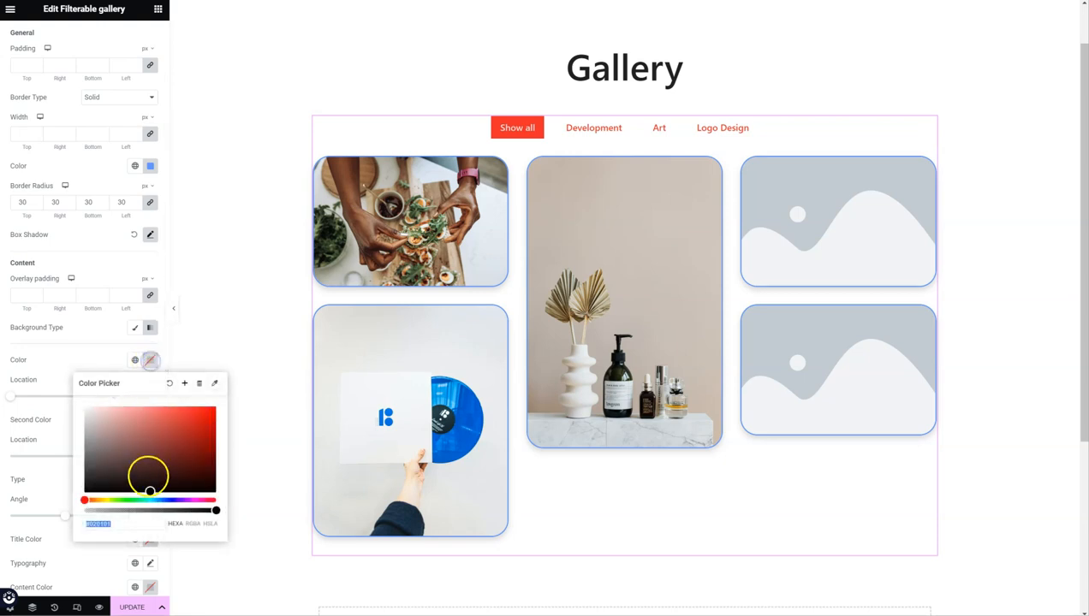
pyautogui.click(128, 511)
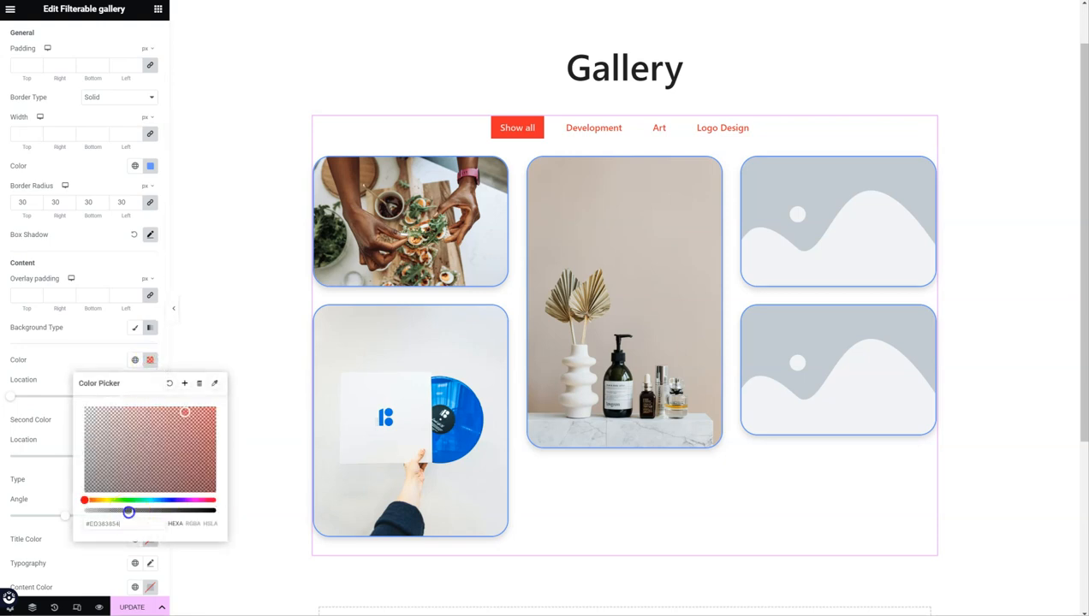
pyautogui.click(107, 358)
# - Set the overlay gradient's second color to the blue #29A1F2 at about half opacity
pyautogui.click(151, 420)
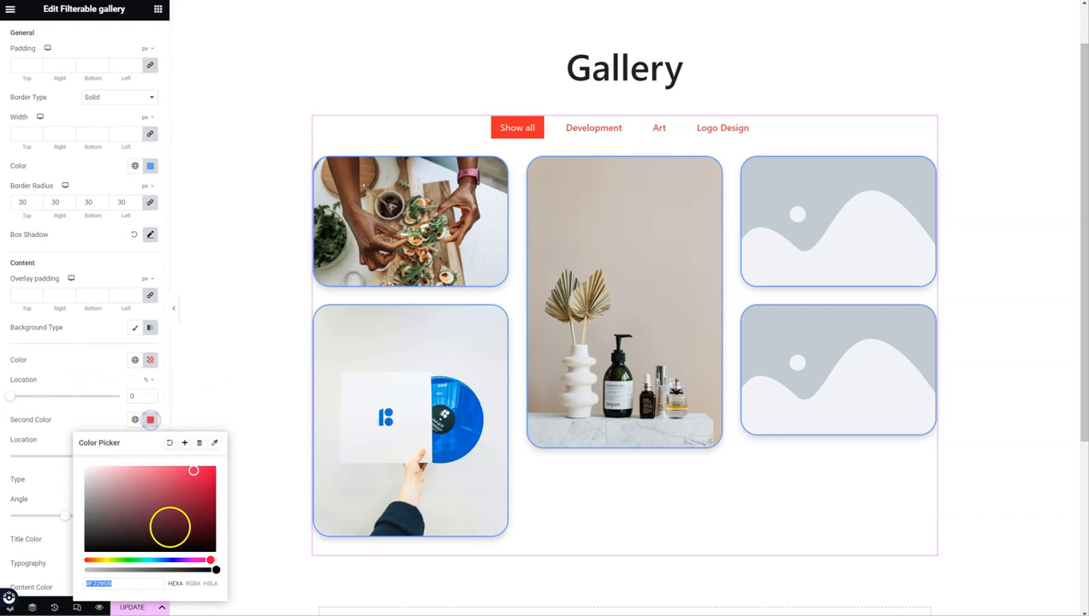
pyautogui.moveTo(155, 561); pyautogui.dragTo(160, 561)
pyautogui.click(112, 570)
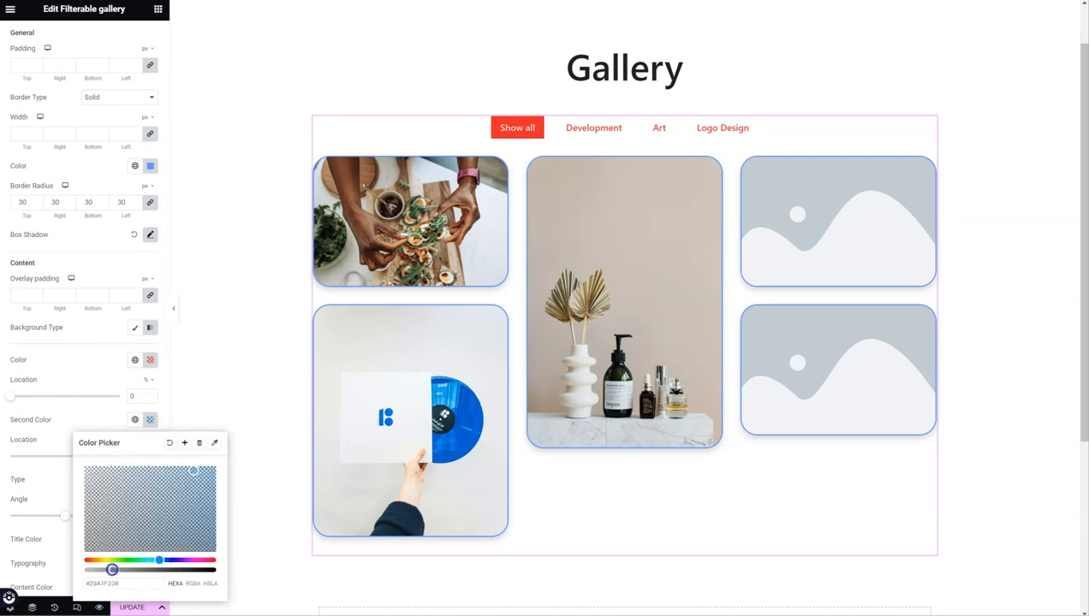
pyautogui.click(99, 417)
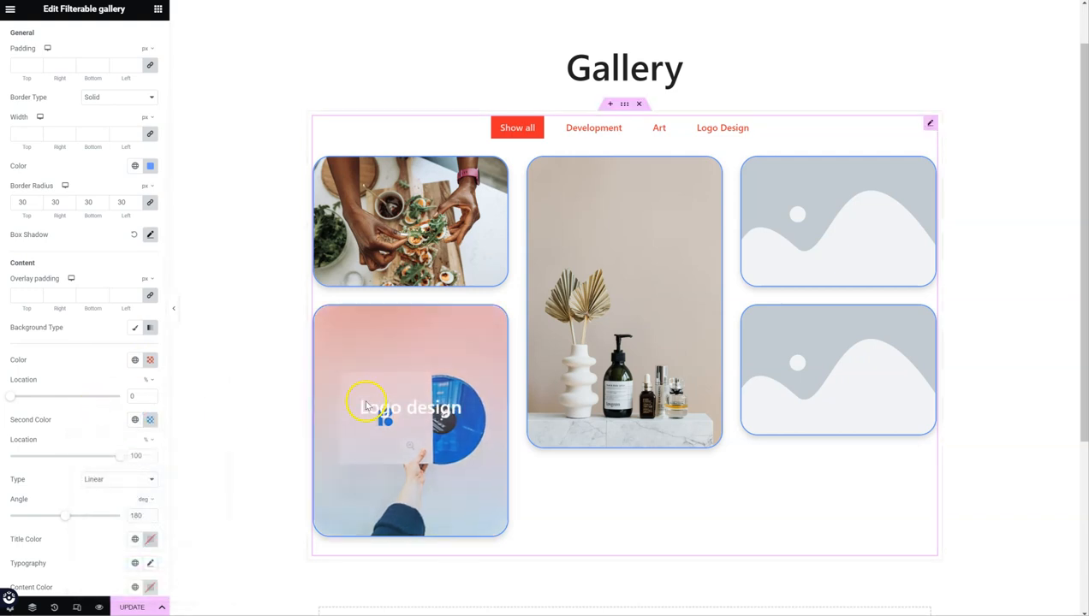
pyautogui.click(149, 420)
pyautogui.moveTo(158, 584)
pyautogui.mouseDown()
pyautogui.moveTo(135, 578)
pyautogui.moveTo(150, 571)
pyautogui.mouseUp()
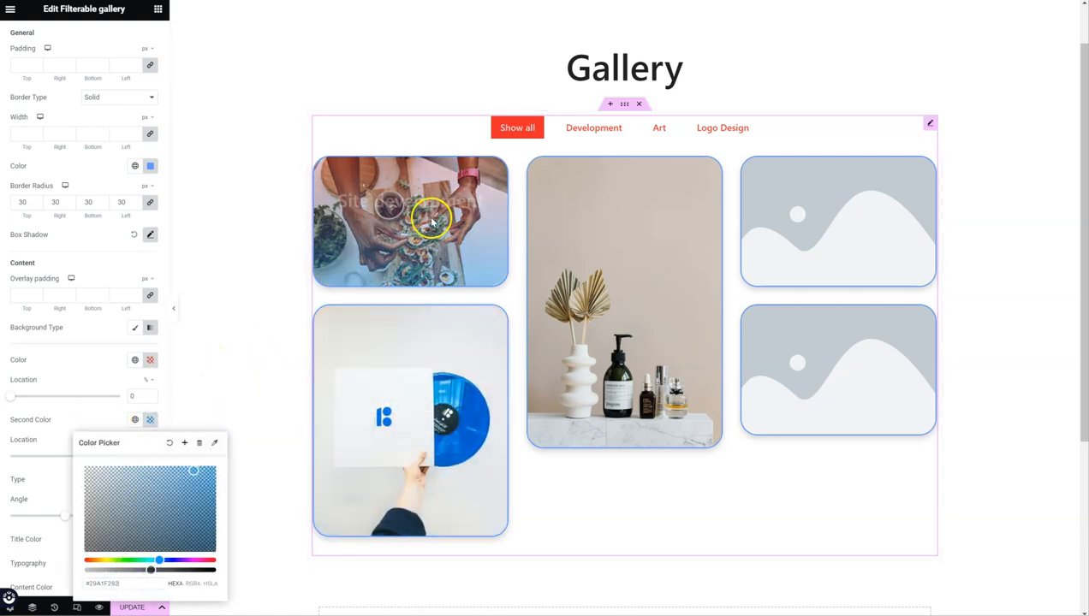
pyautogui.click(87, 414)
# - Set the gallery items' title color to white, #FFFFFF
pyautogui.scroll(-1, 99, 413)
pyautogui.scroll(-1, 99, 413)
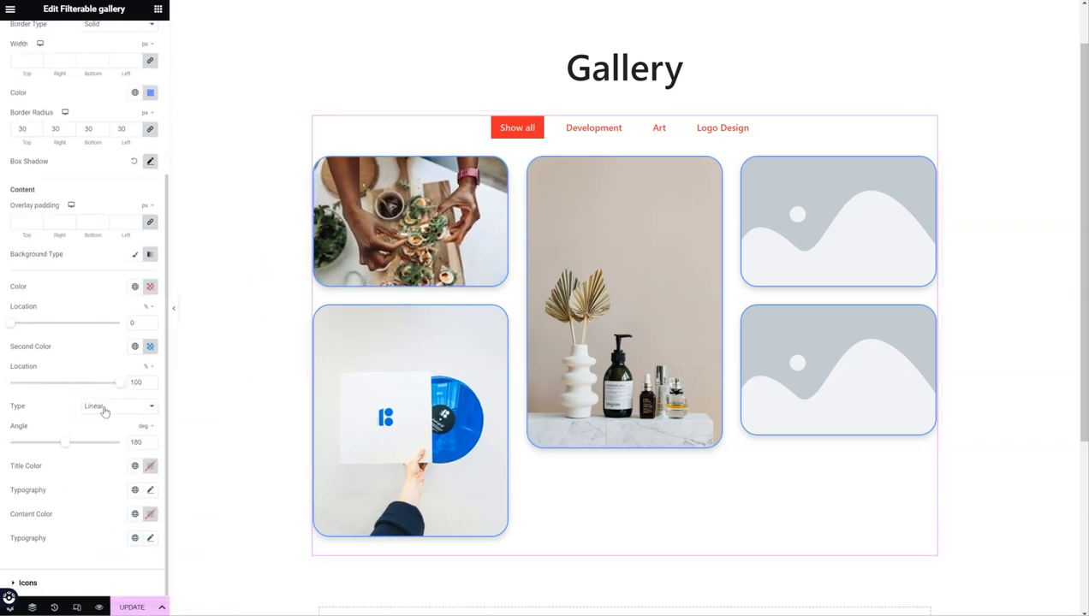
pyautogui.click(149, 467)
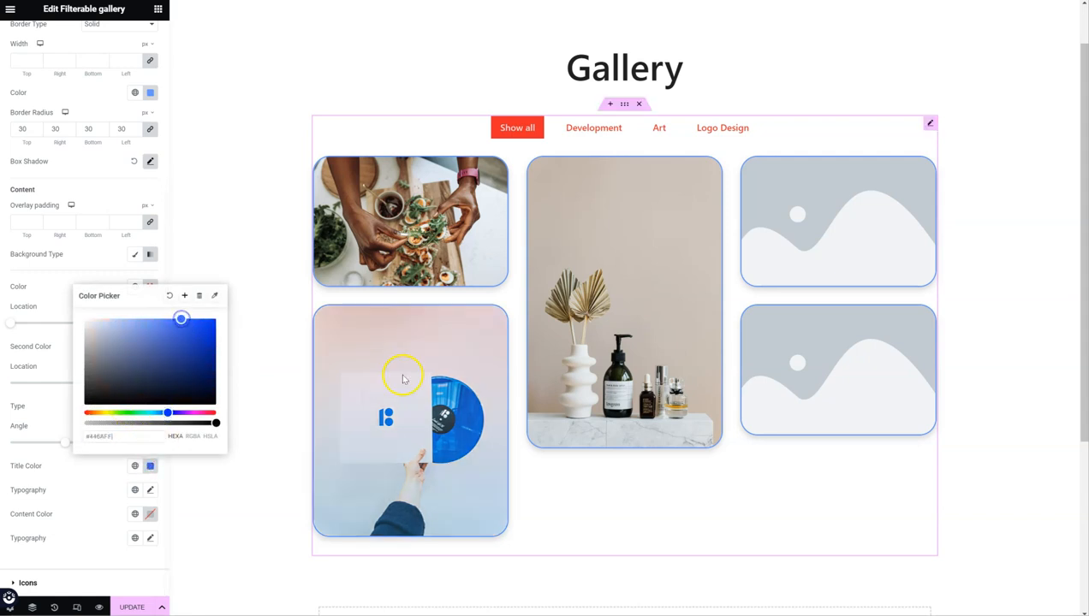
pyautogui.click(130, 323)
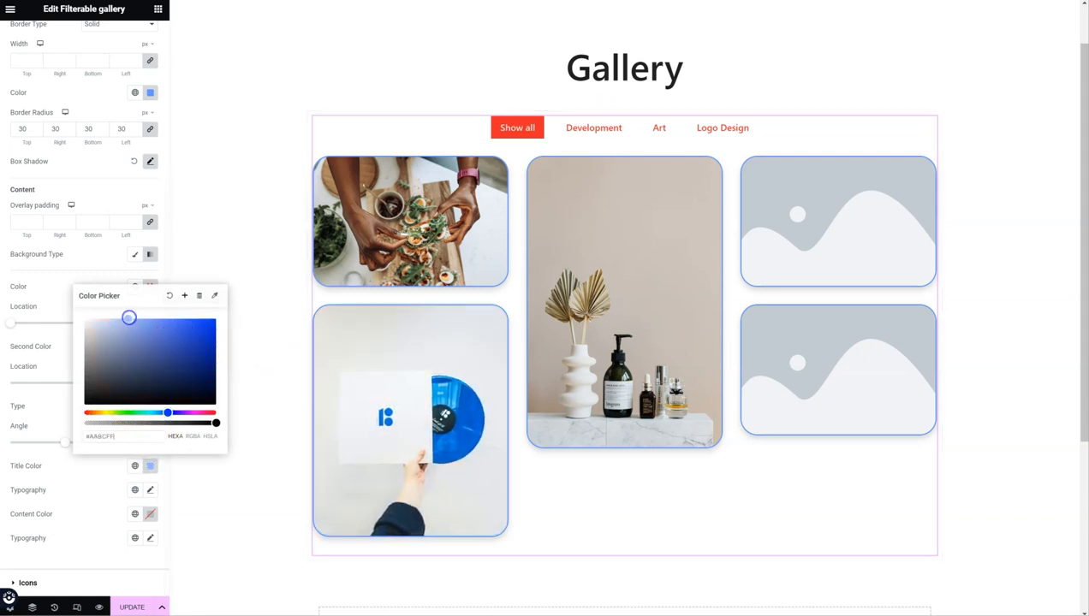
pyautogui.click(77, 316)
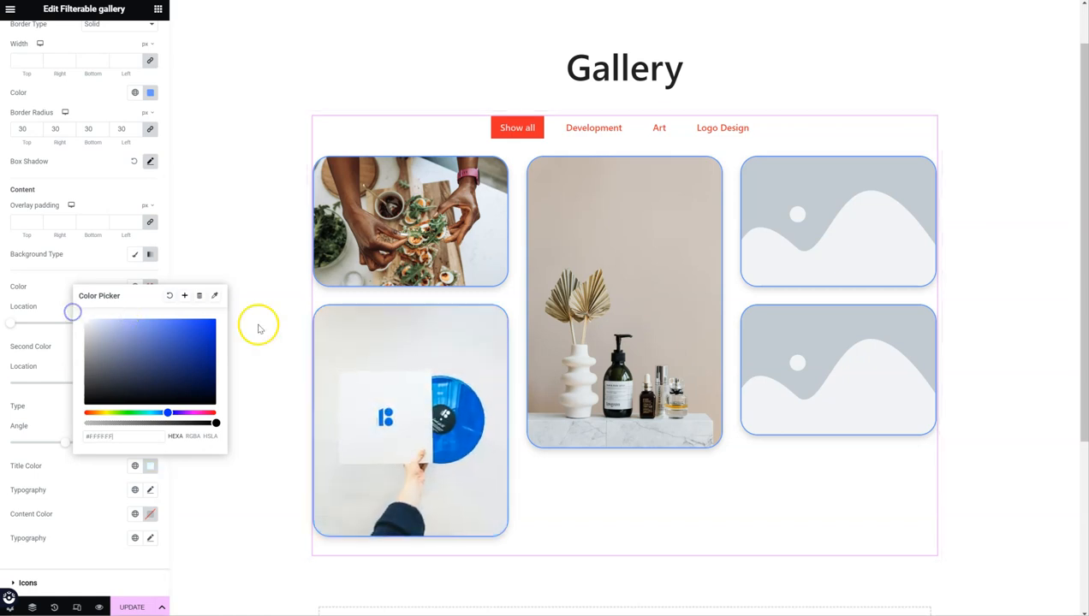
pyautogui.click(94, 488)
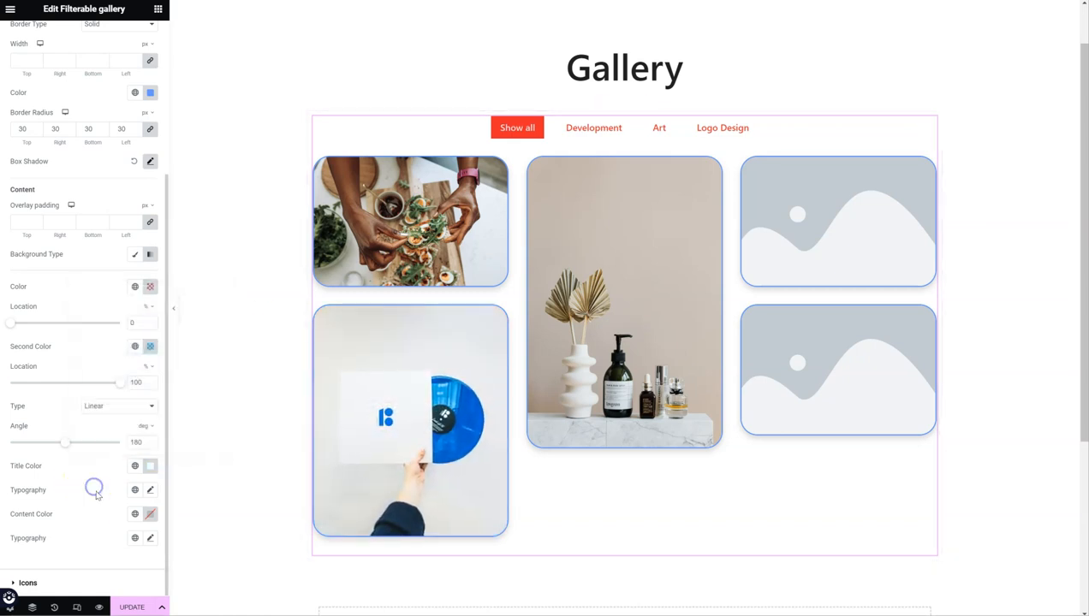
# - Set the item titles' font family to Akaya Kanadaka
pyautogui.click(151, 491)
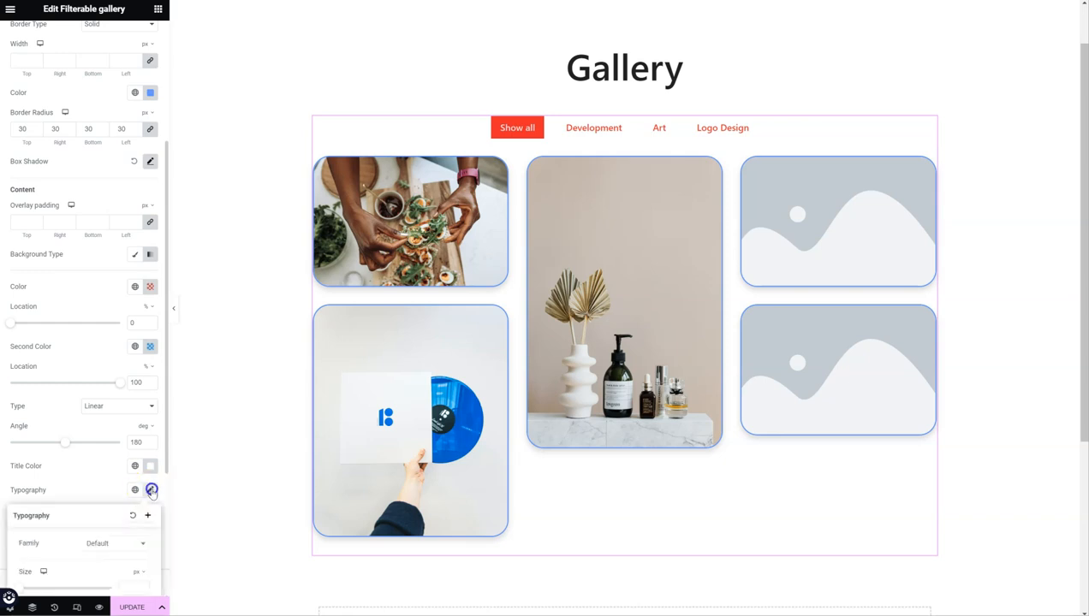
pyautogui.scroll(-3, 136, 478)
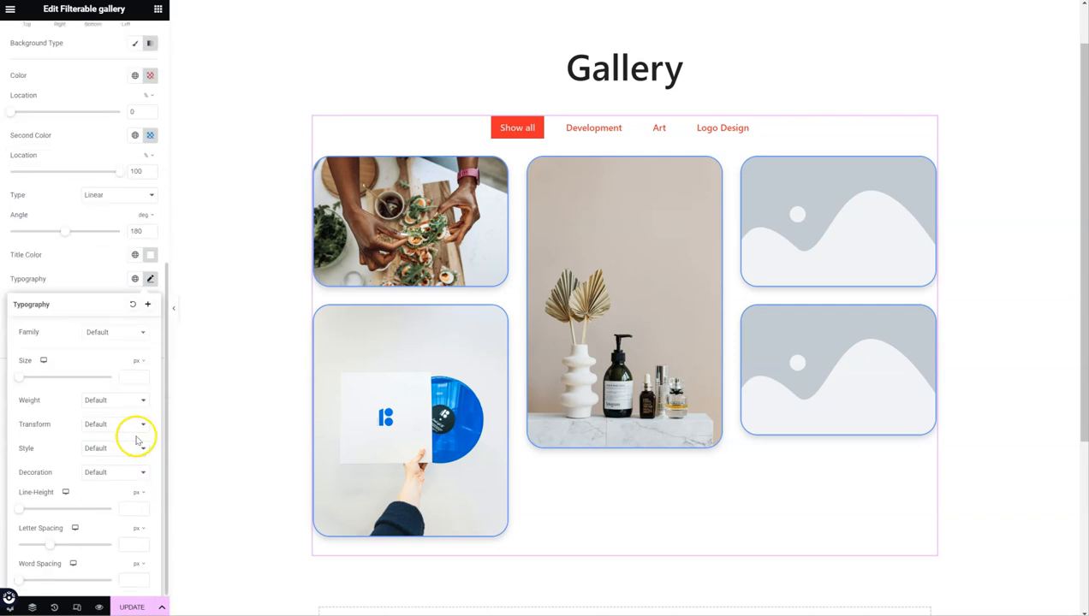
pyautogui.click(123, 335)
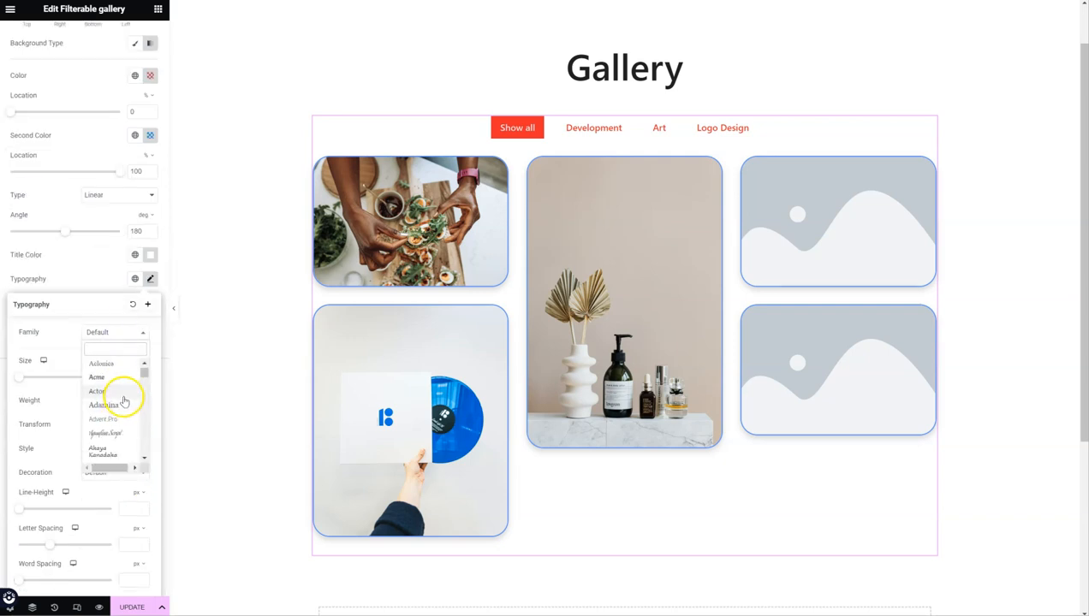
pyautogui.click(109, 448)
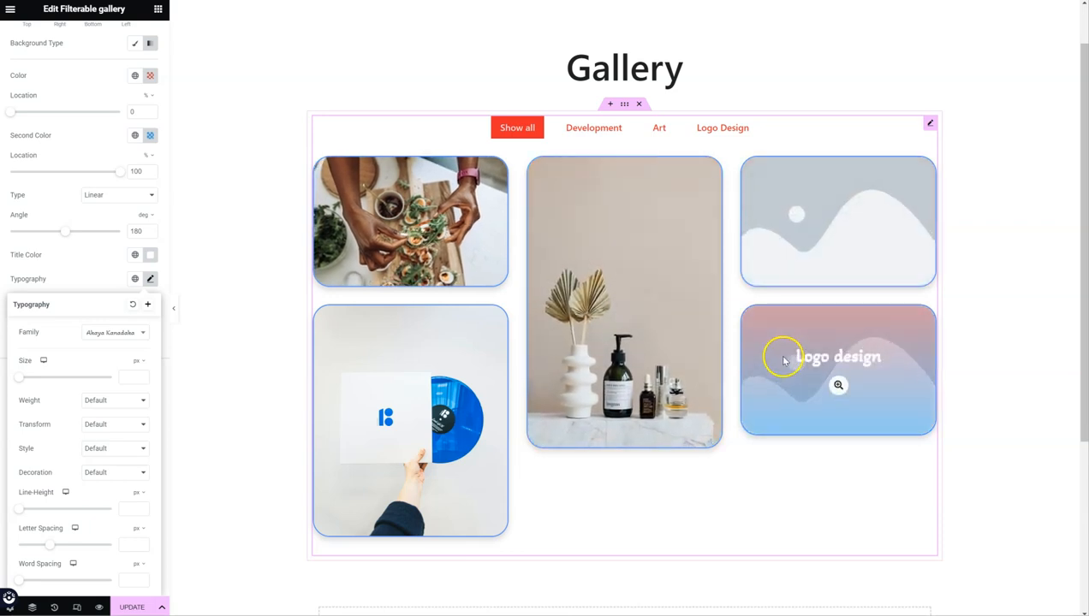
pyautogui.click(109, 279)
# - Enlarge the gallery icons to about 59 px and preview them on the vinyl record item
pyautogui.click(53, 370)
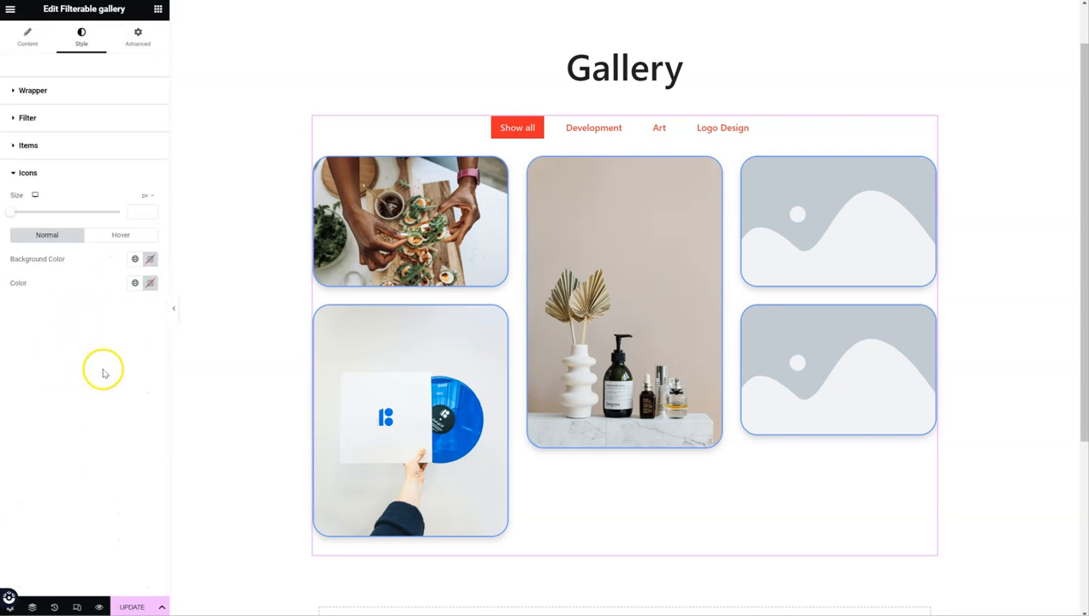
pyautogui.moveTo(38, 215)
pyautogui.mouseDown()
pyautogui.moveTo(81, 219)
pyautogui.moveTo(54, 214)
pyautogui.mouseUp()
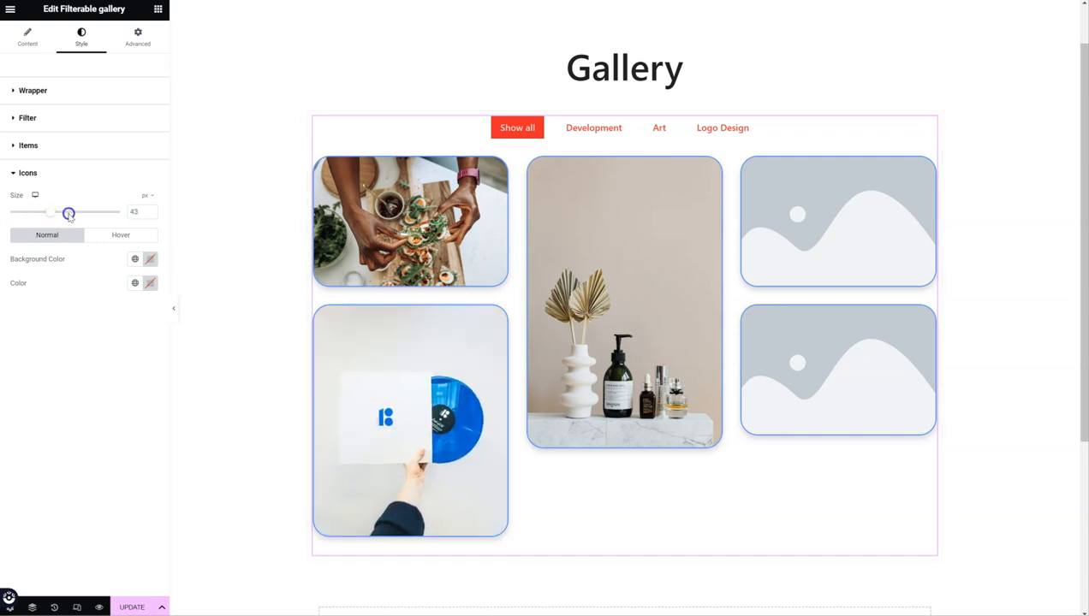
pyautogui.moveTo(373, 351)
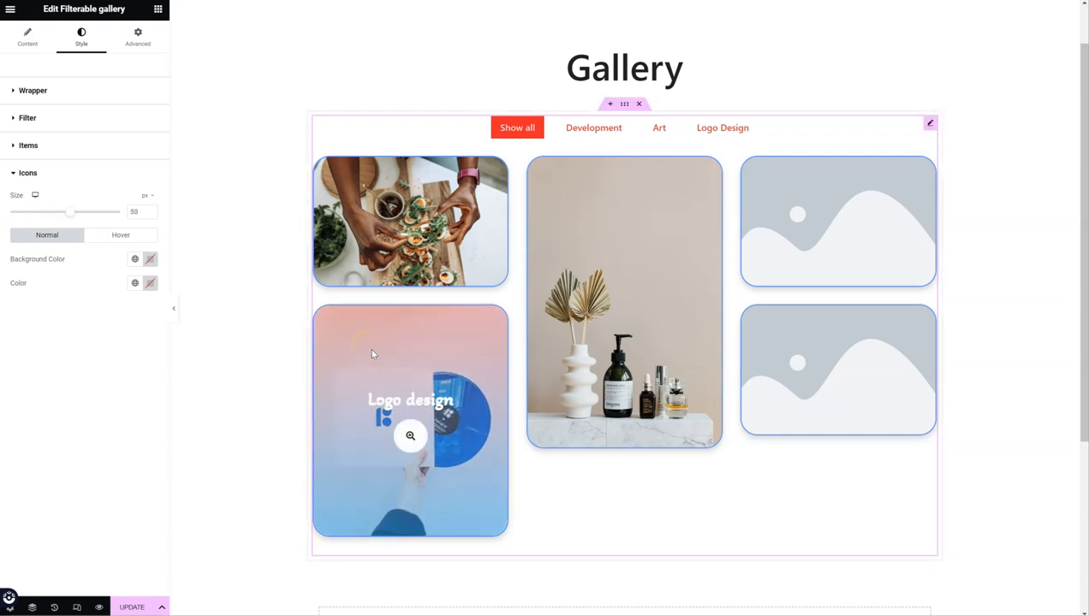
# - Set the gallery icons' normal background color to red and their icon color to white, previewing the vinyl record item
pyautogui.click(151, 259)
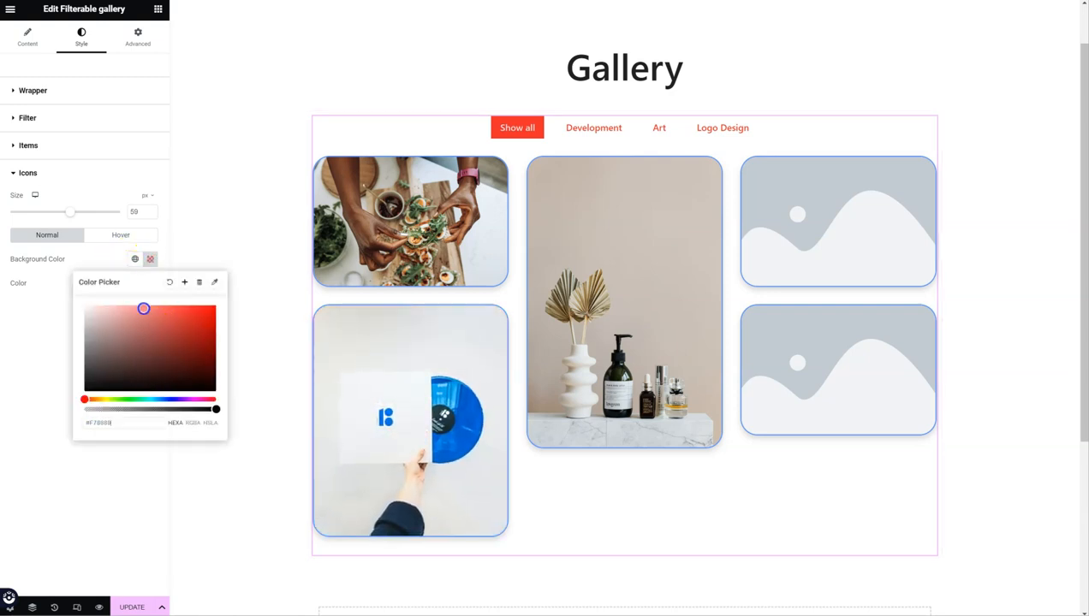
pyautogui.click(151, 283)
pyautogui.click(52, 328)
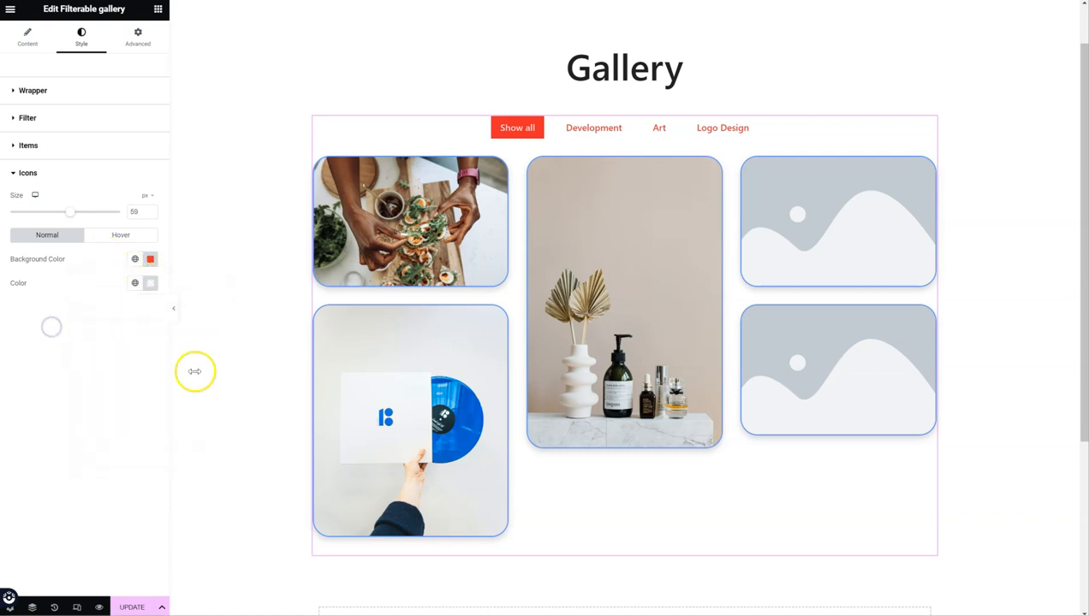
pyautogui.moveTo(360, 366)
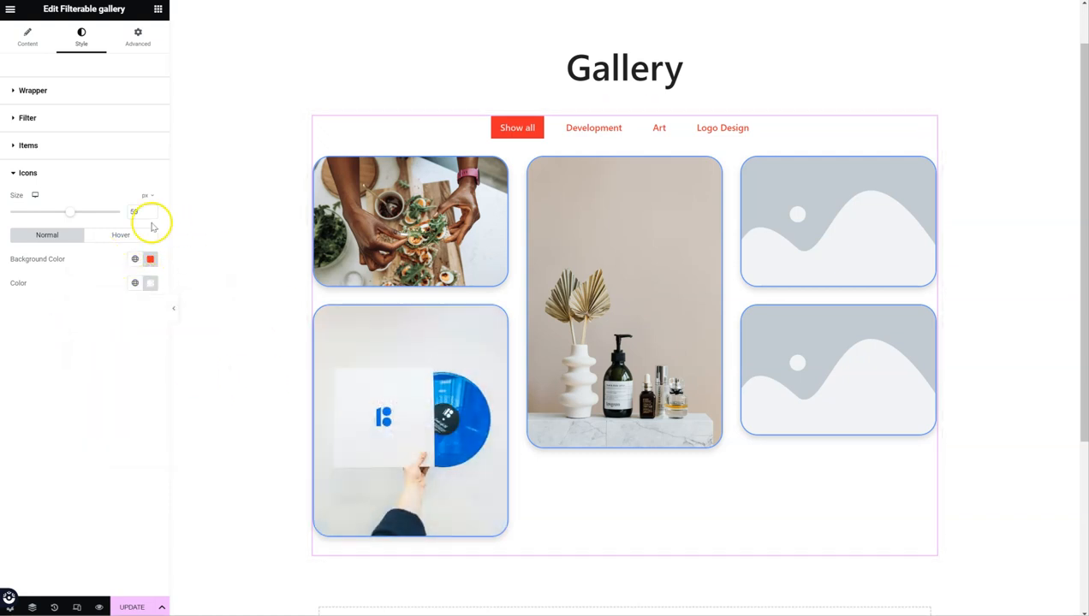
# - Set the gallery icons' hover background color to a medium blue
pyautogui.click(119, 233)
pyautogui.click(153, 260)
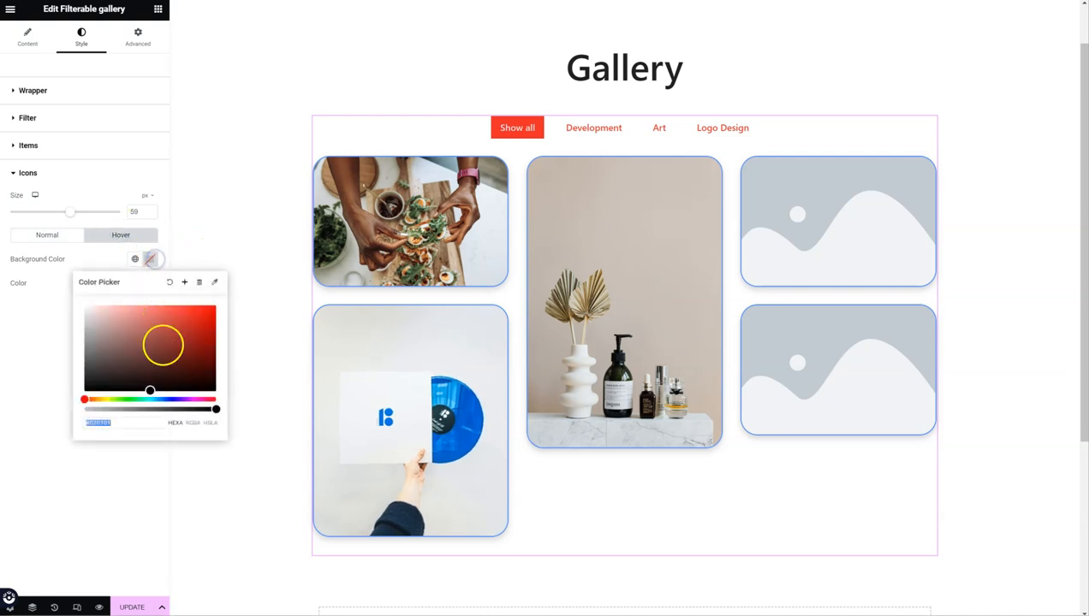
pyautogui.moveTo(165, 398); pyautogui.dragTo(158, 398)
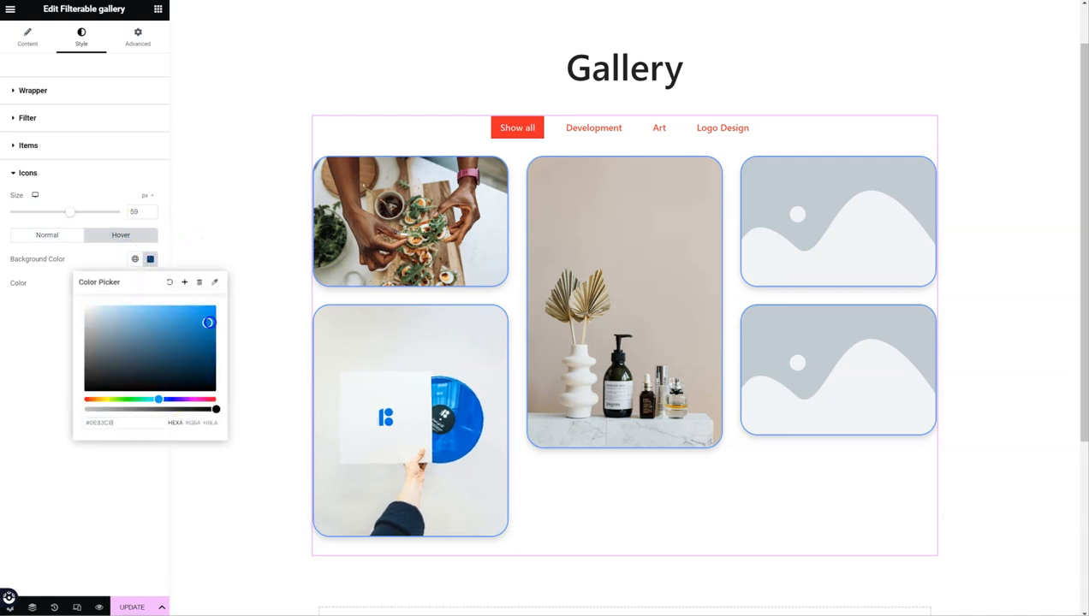
pyautogui.click(9, 308)
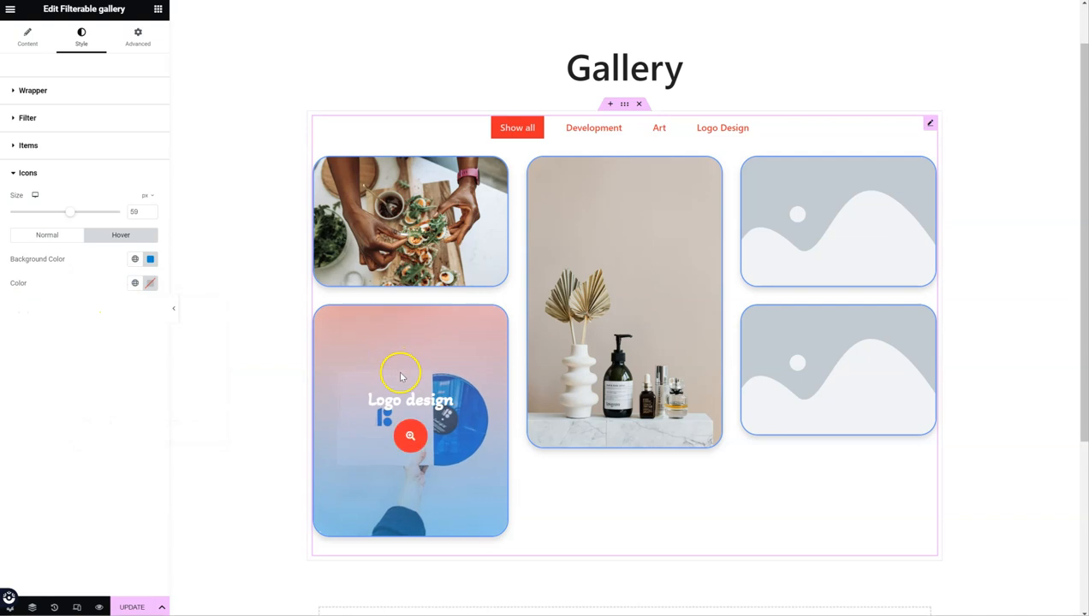